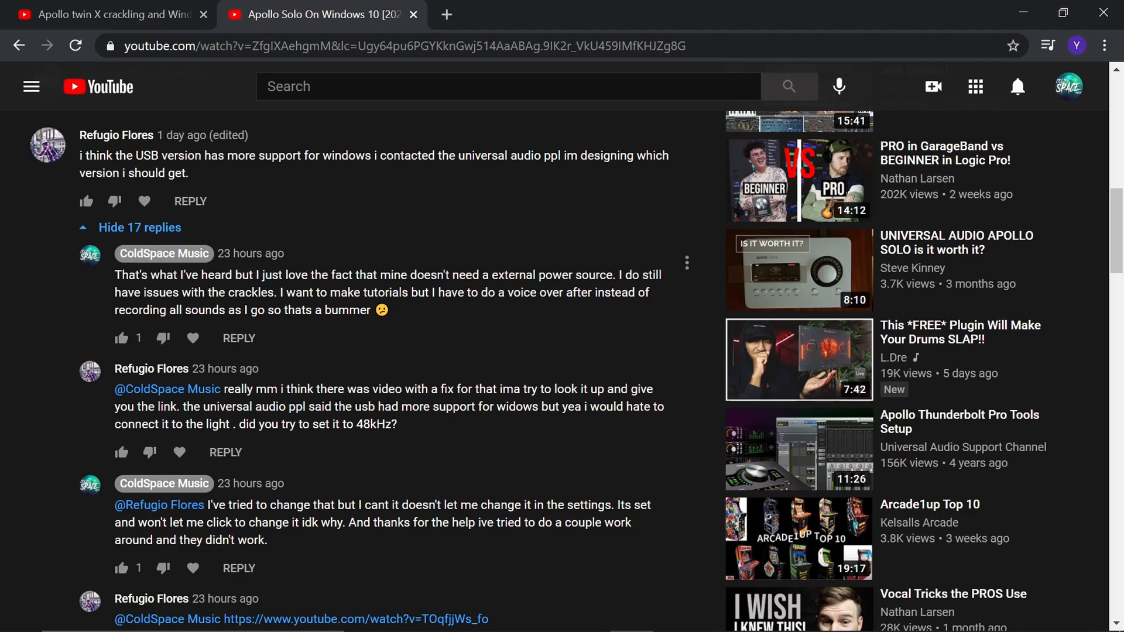
Look through the comment replies under the Apollo Solo On Windows 10 video for the suggested crackling-fix links.
{"action": "scroll", "coordinate": [342, 255], "scroll_direction": "down", "scroll_amount": 6}
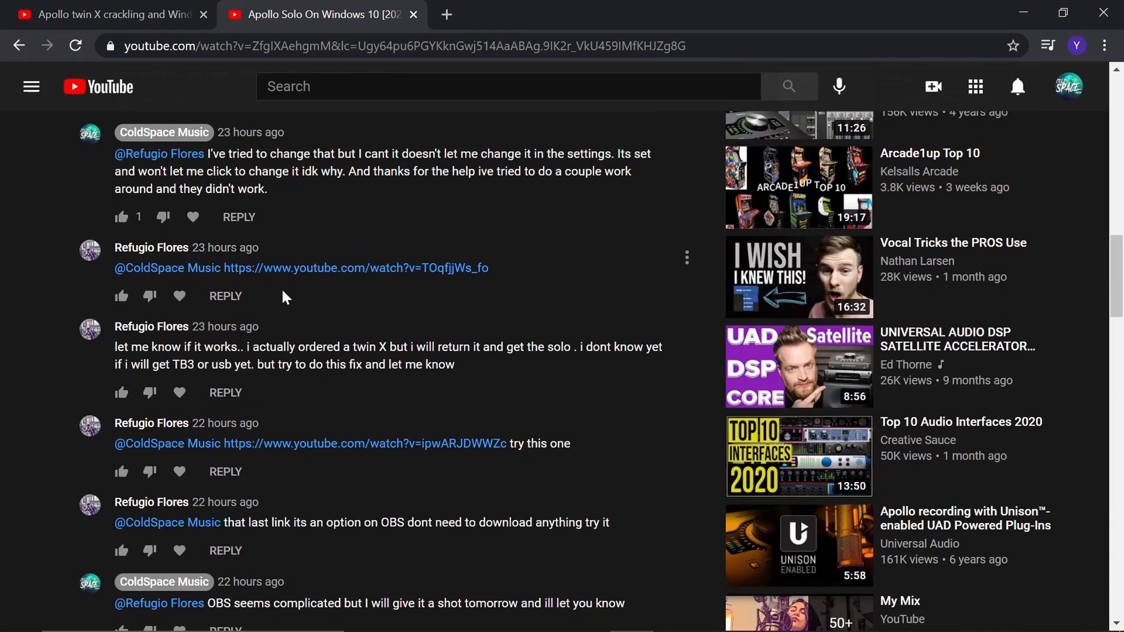
{"action": "scroll", "coordinate": [246, 290], "scroll_direction": "up", "scroll_amount": 20}
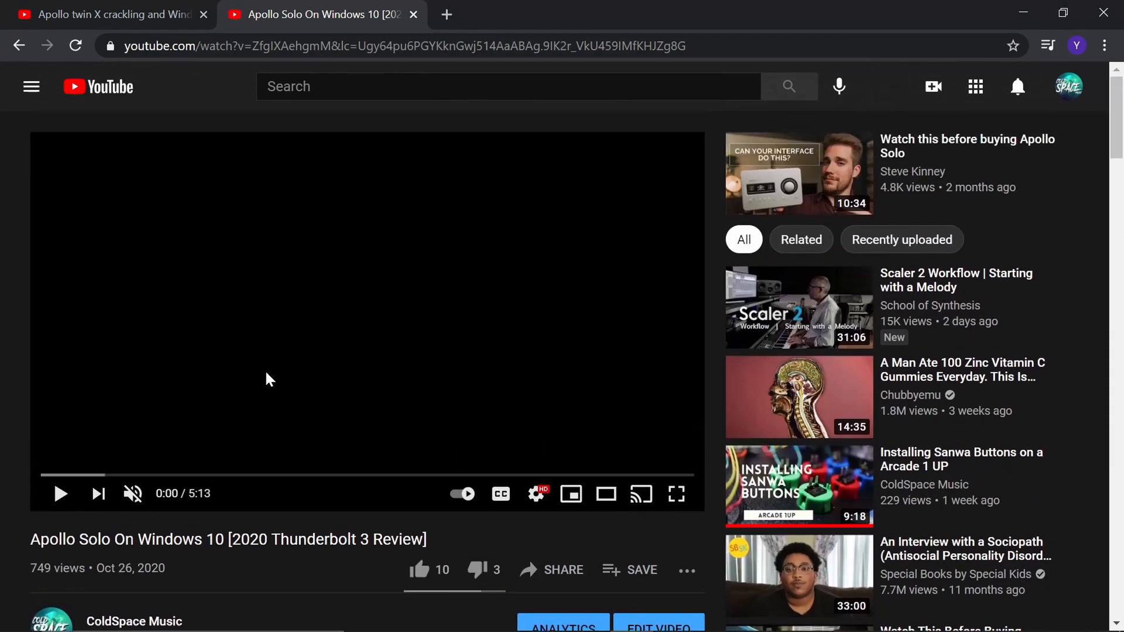
{"action": "scroll", "coordinate": [266, 379], "scroll_direction": "down", "scroll_amount": 8}
{"action": "scroll", "coordinate": [209, 398], "scroll_direction": "down", "scroll_amount": 7}
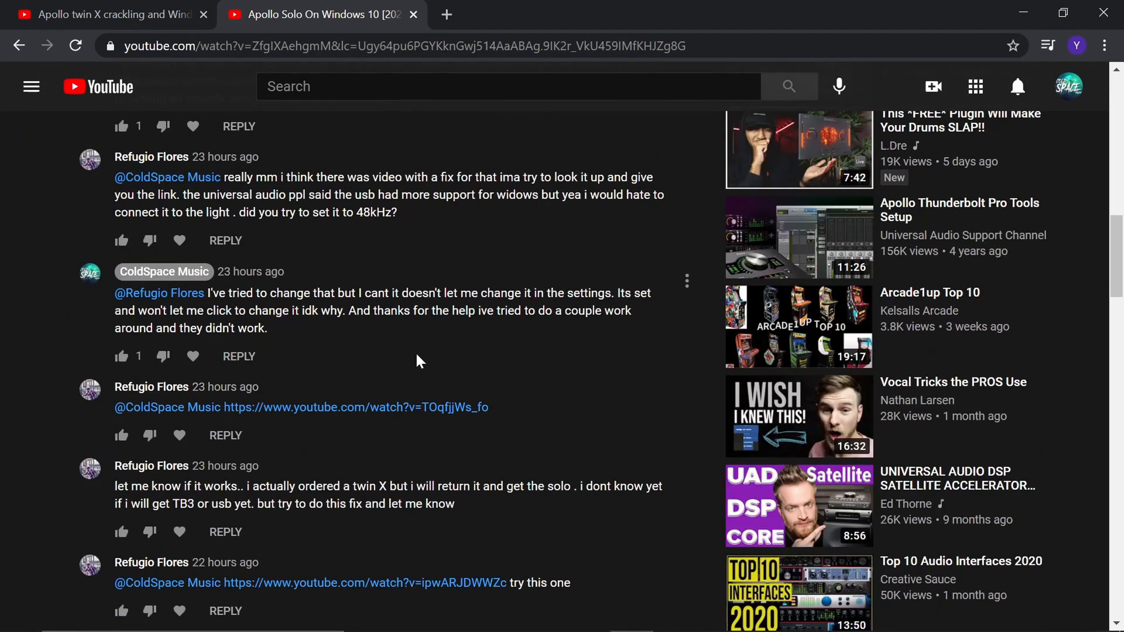
{"action": "scroll", "coordinate": [316, 404], "scroll_direction": "down", "scroll_amount": 1}
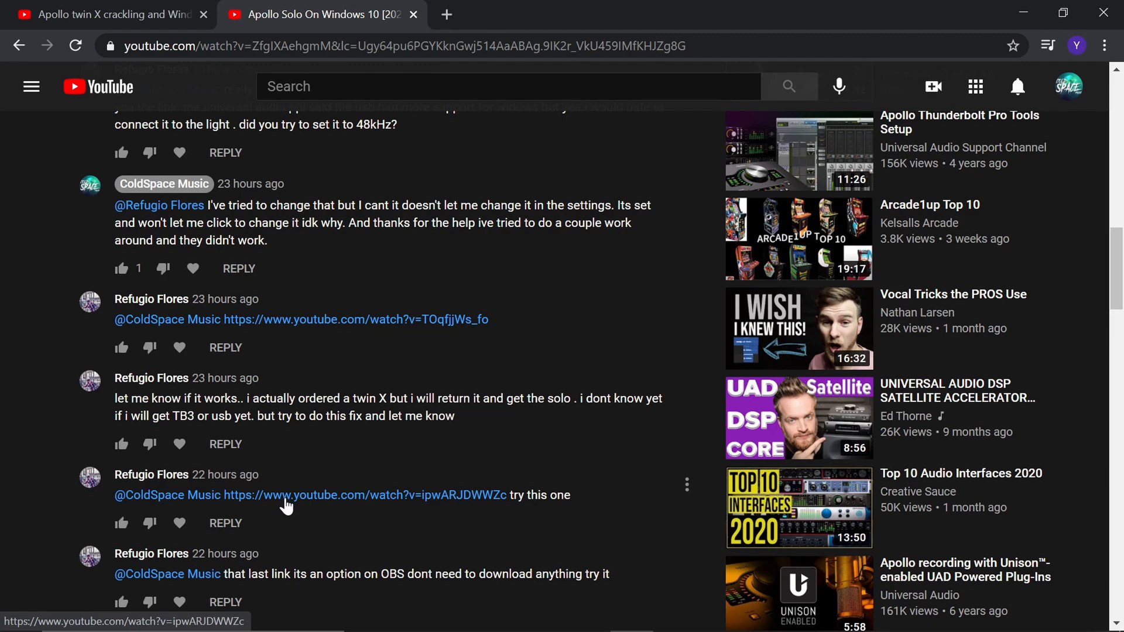
Switch to the Apollo twin X crackling and Windows 10 fix video, play it and skip ahead to about 0:42.
{"action": "left_click", "coordinate": [105, 14]}
{"action": "scroll", "coordinate": [160, 437], "scroll_direction": "down", "scroll_amount": 3}
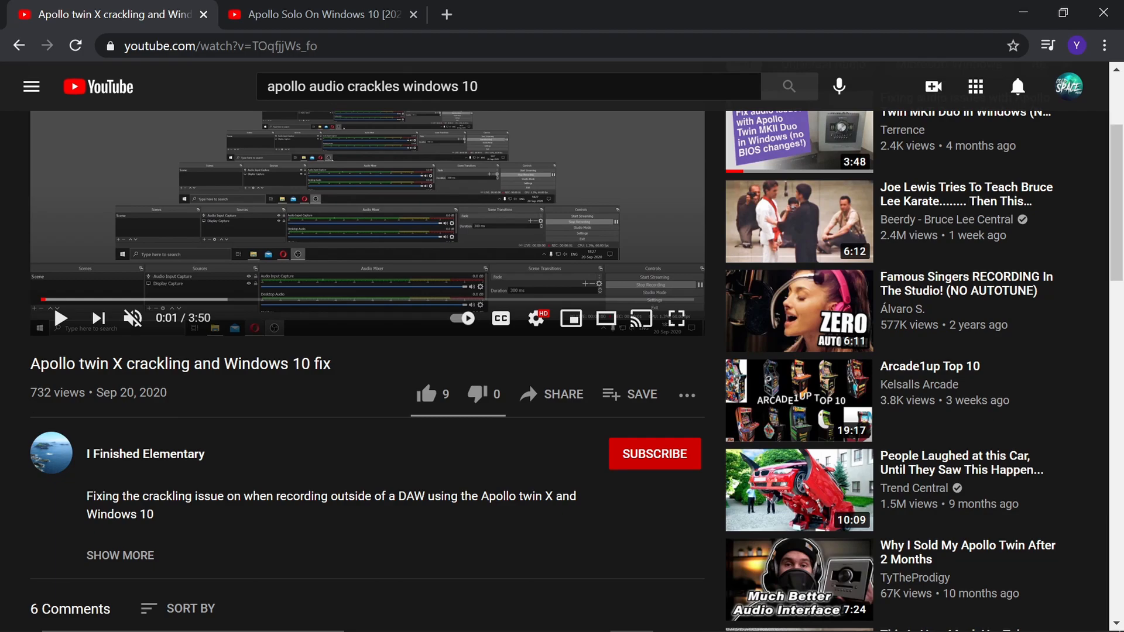
{"action": "scroll", "coordinate": [129, 469], "scroll_direction": "up", "scroll_amount": 3}
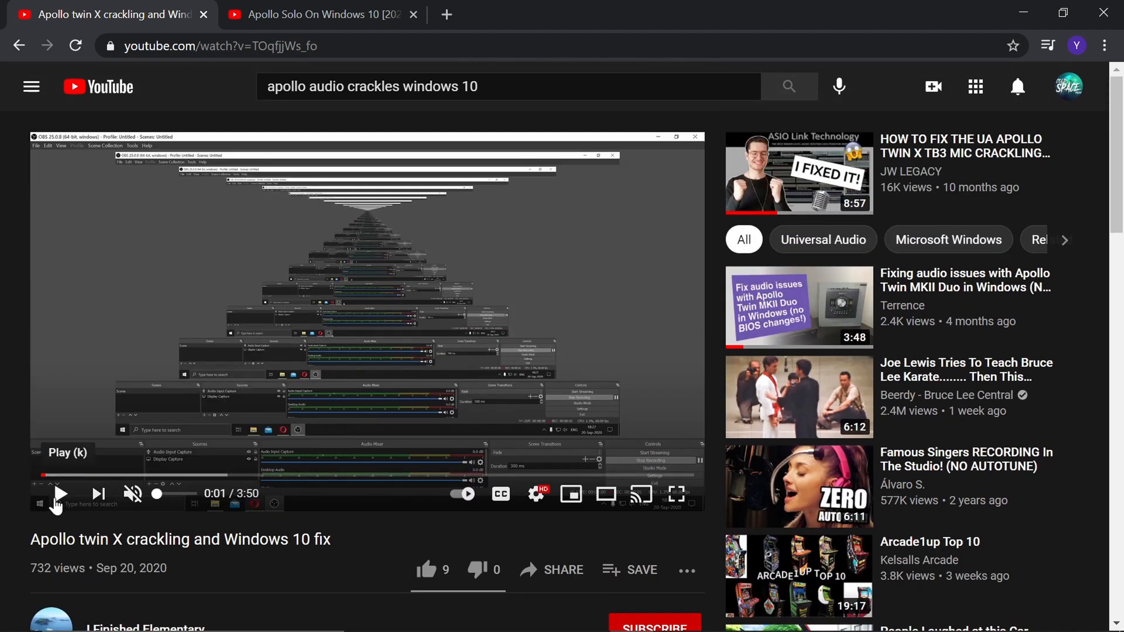
{"action": "left_click", "coordinate": [61, 495]}
{"action": "left_click", "coordinate": [75, 475]}
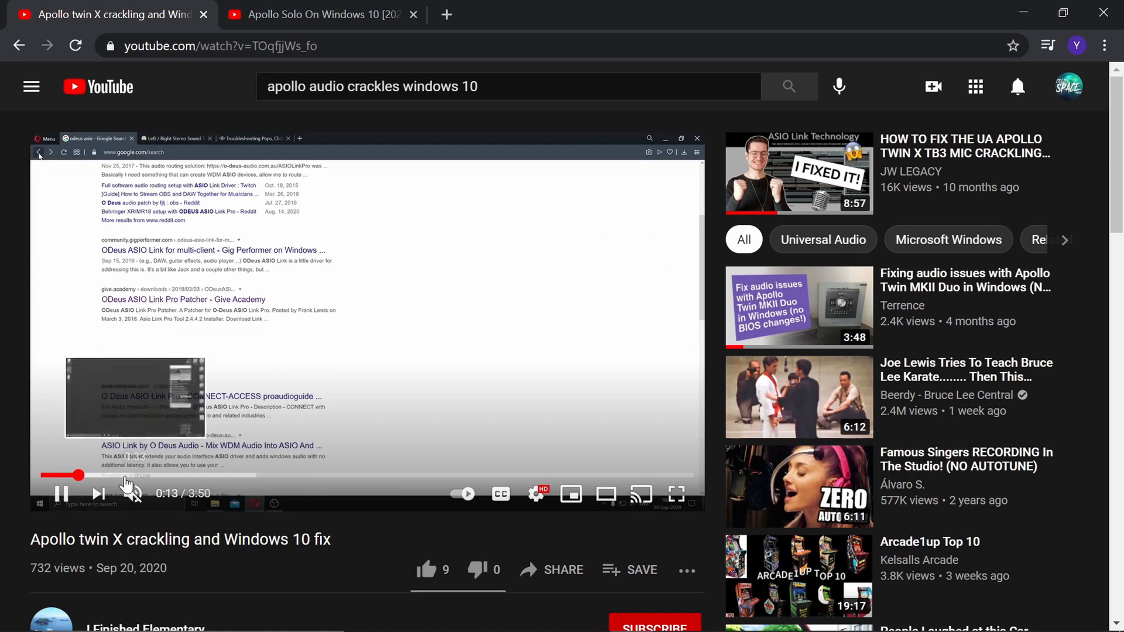
{"action": "left_click_drag", "start_coordinate": [98, 475], "coordinate": [113, 475]}
{"action": "left_click", "coordinate": [162, 476]}
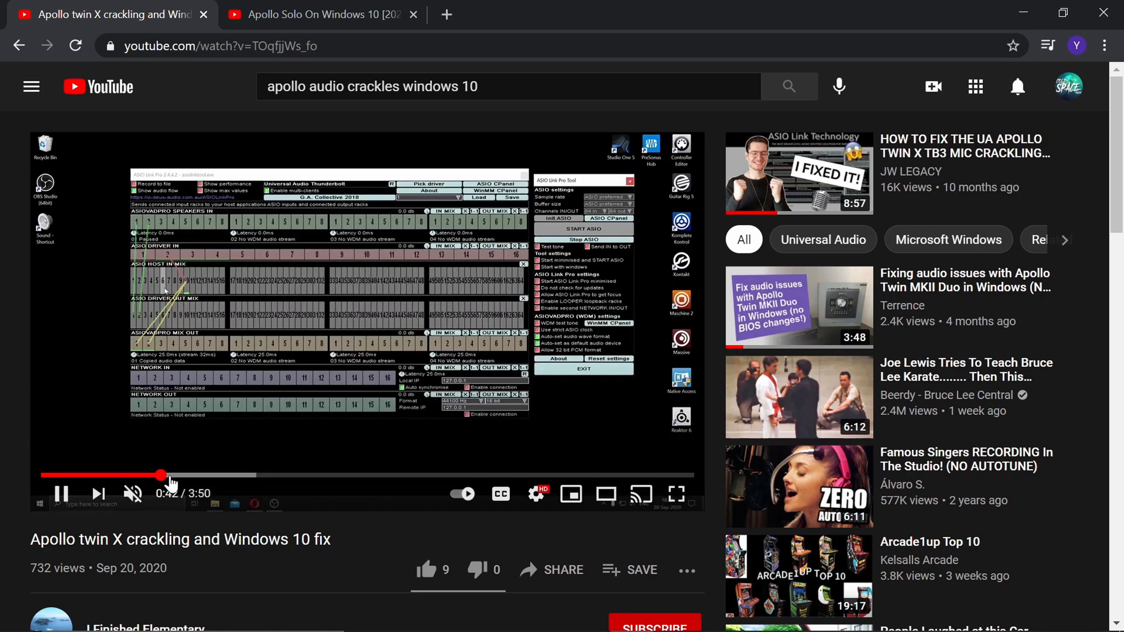
{"action": "mouse_move", "coordinate": [167, 476]}
{"action": "left_mouse_down"}
{"action": "mouse_move", "coordinate": [131, 478]}
{"action": "mouse_move", "coordinate": [159, 480]}
{"action": "left_mouse_up"}
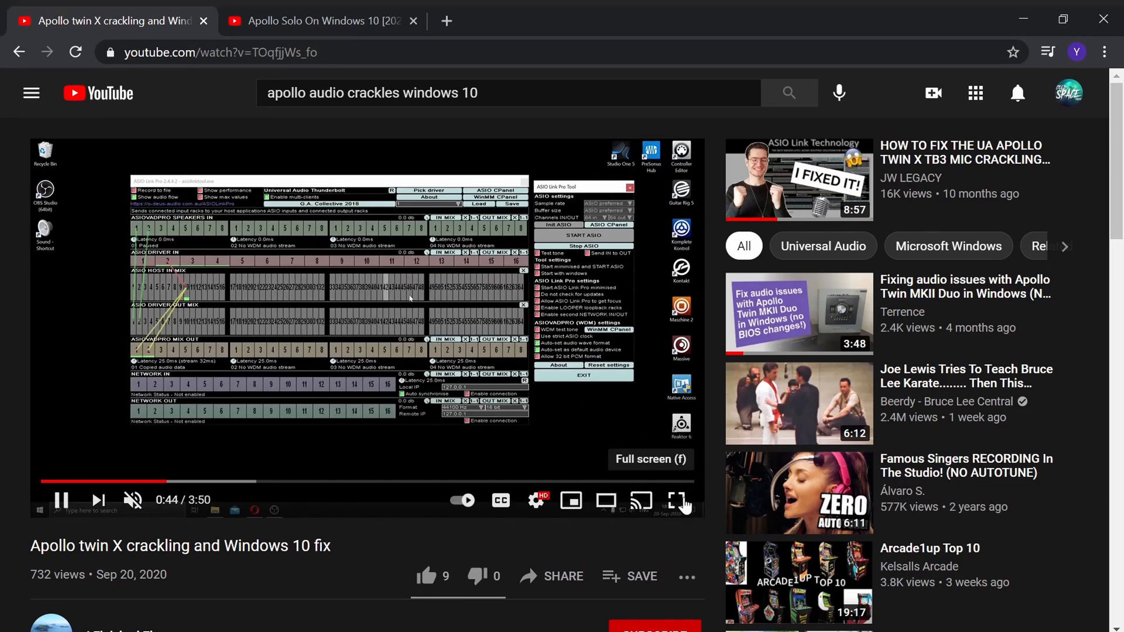
Watch the fix video in full screen, skip ahead, pause it at 1:01 and exit full screen.
{"action": "left_click", "coordinate": [676, 494]}
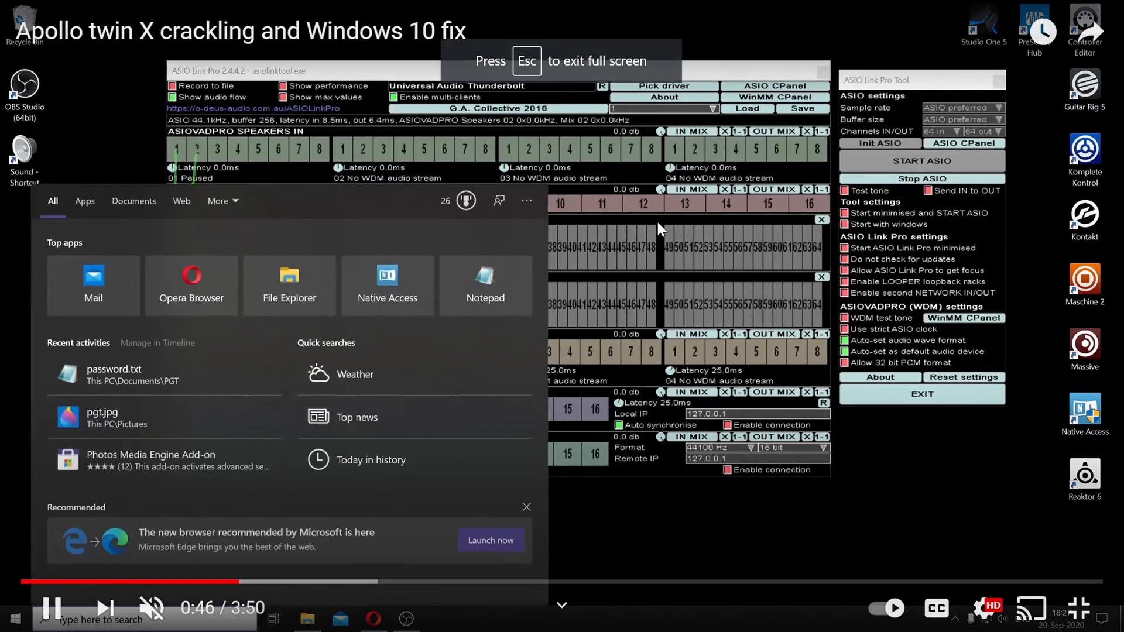
{"action": "left_click", "coordinate": [267, 583]}
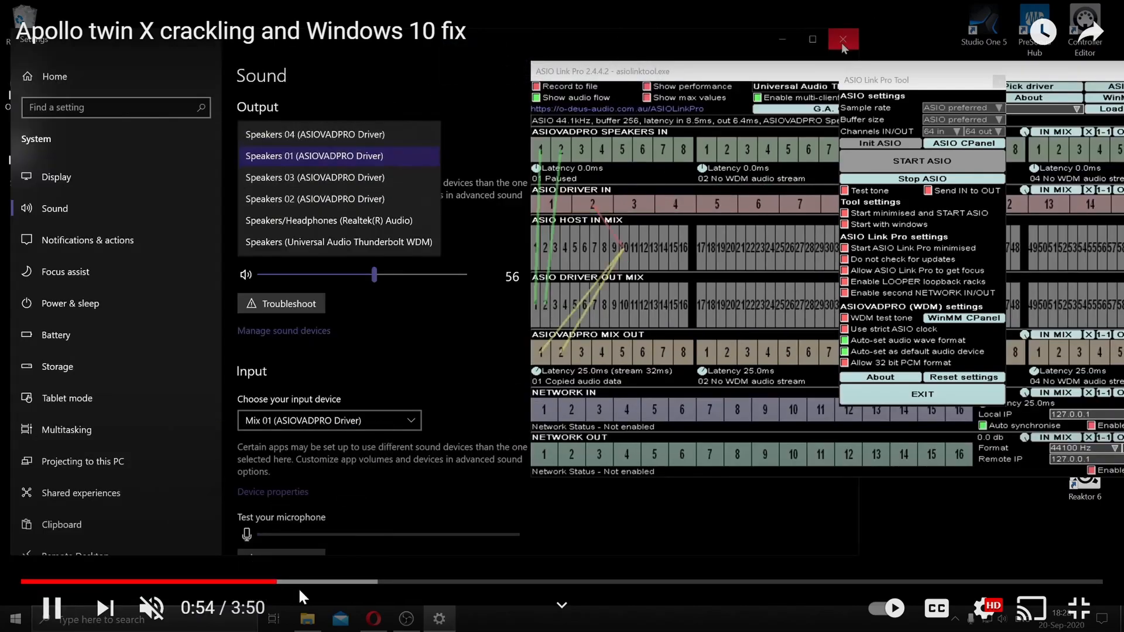
{"action": "left_click", "coordinate": [305, 591]}
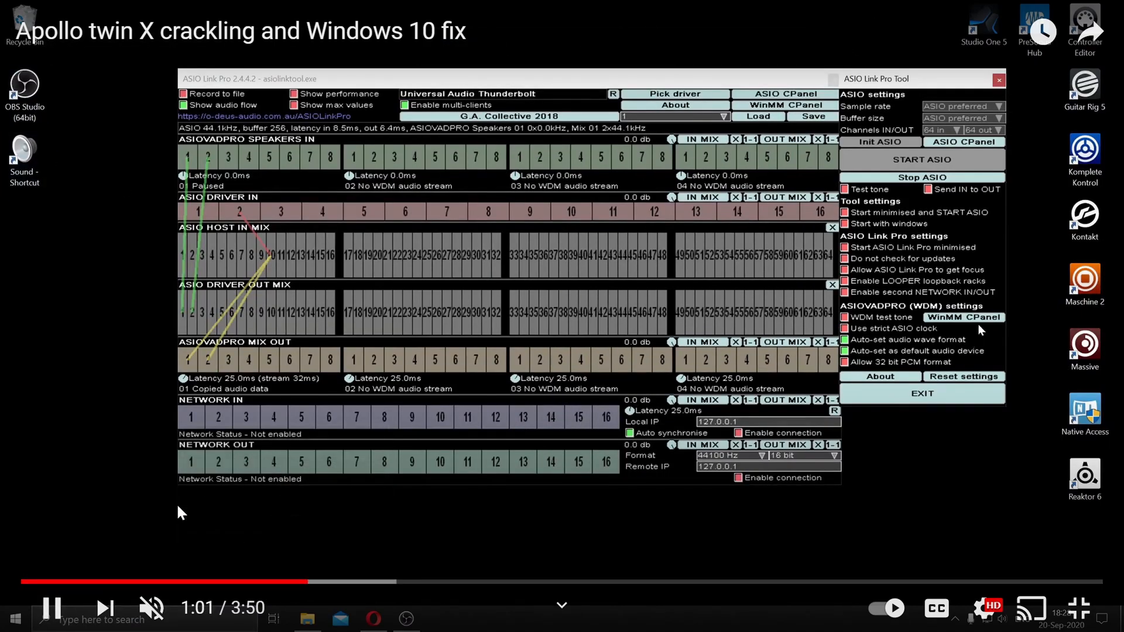
{"action": "left_click", "coordinate": [54, 622]}
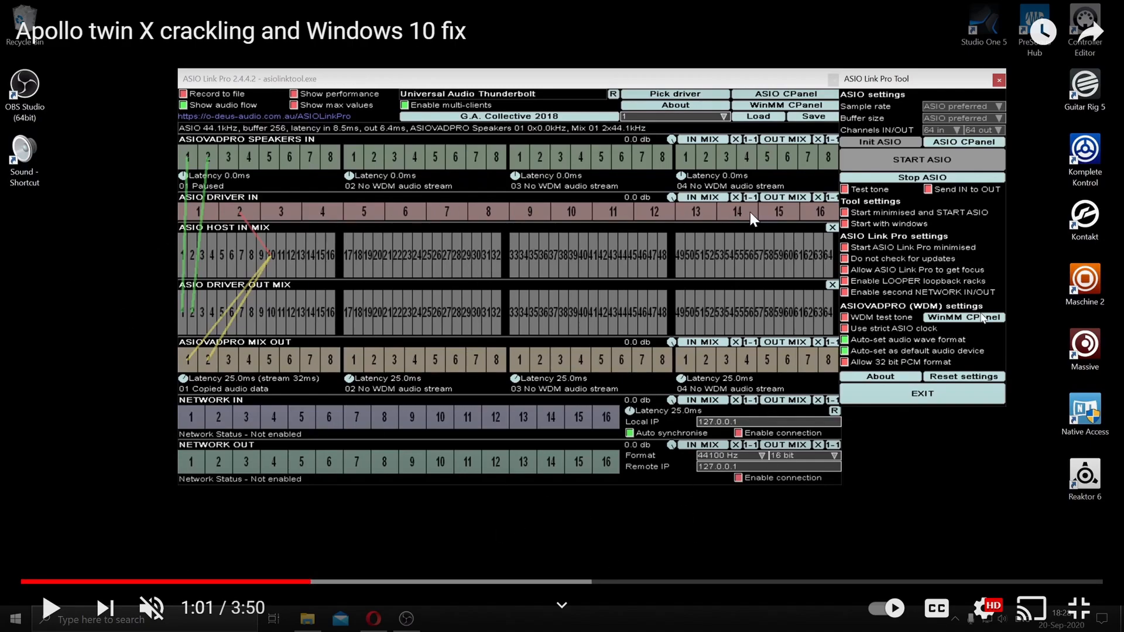
{"action": "key", "text": "Escape"}
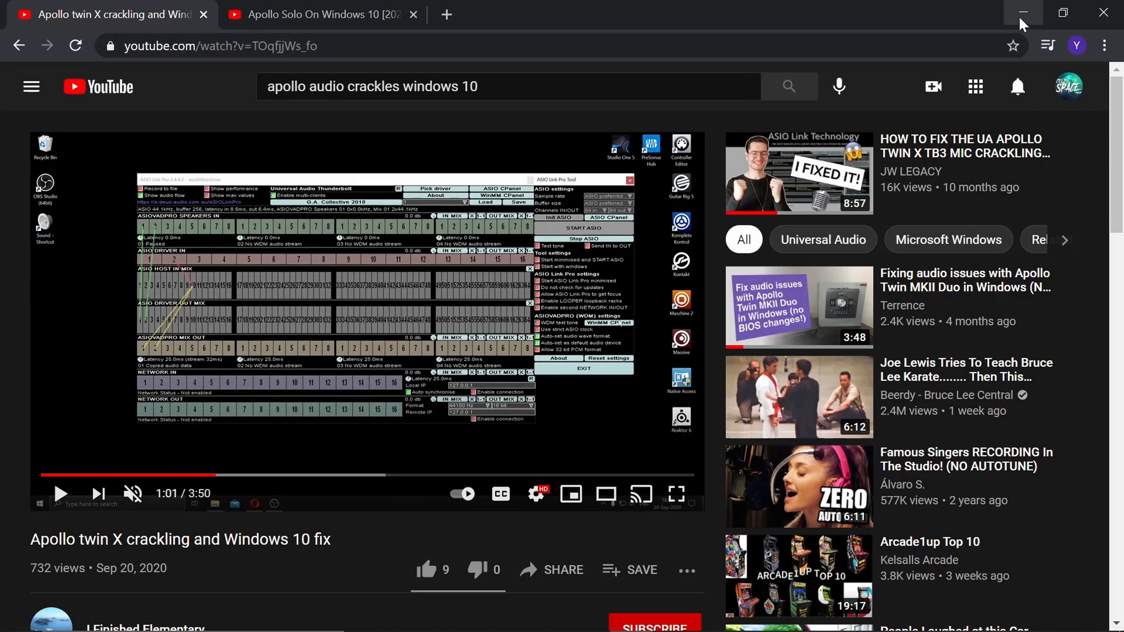
Minimize the browser, open the Windows Sound settings, view the available output devices without changing the selection, and minimize Settings.
{"action": "left_click", "coordinate": [1023, 13]}
{"action": "left_click", "coordinate": [1022, 12]}
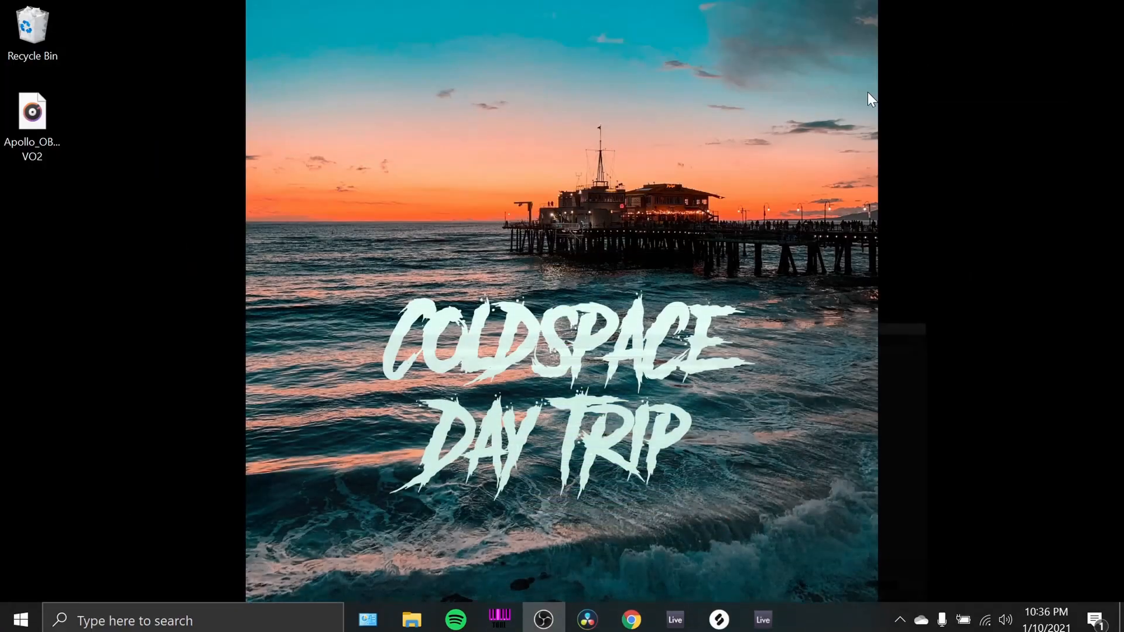
{"action": "right_click", "coordinate": [887, 296]}
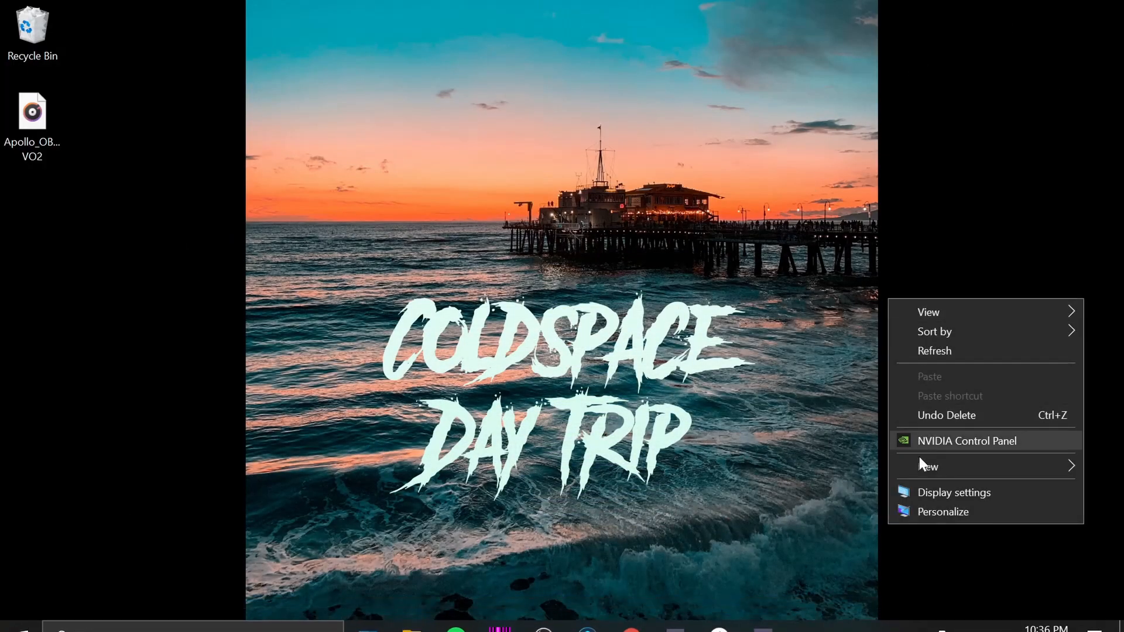
{"action": "left_click", "coordinate": [938, 497]}
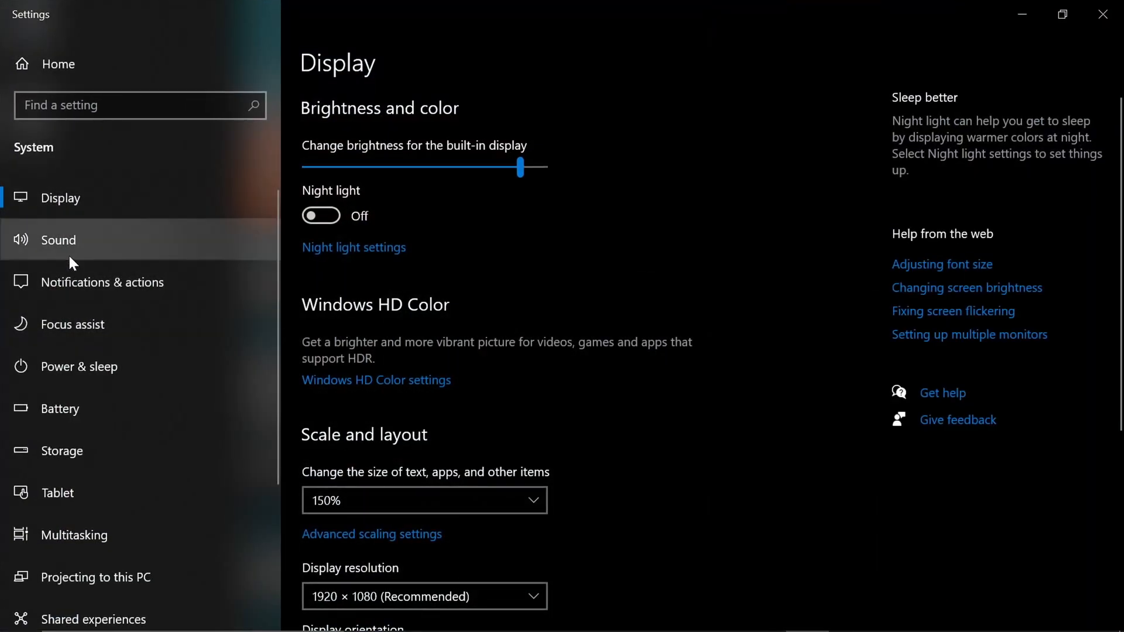
{"action": "left_click", "coordinate": [64, 253]}
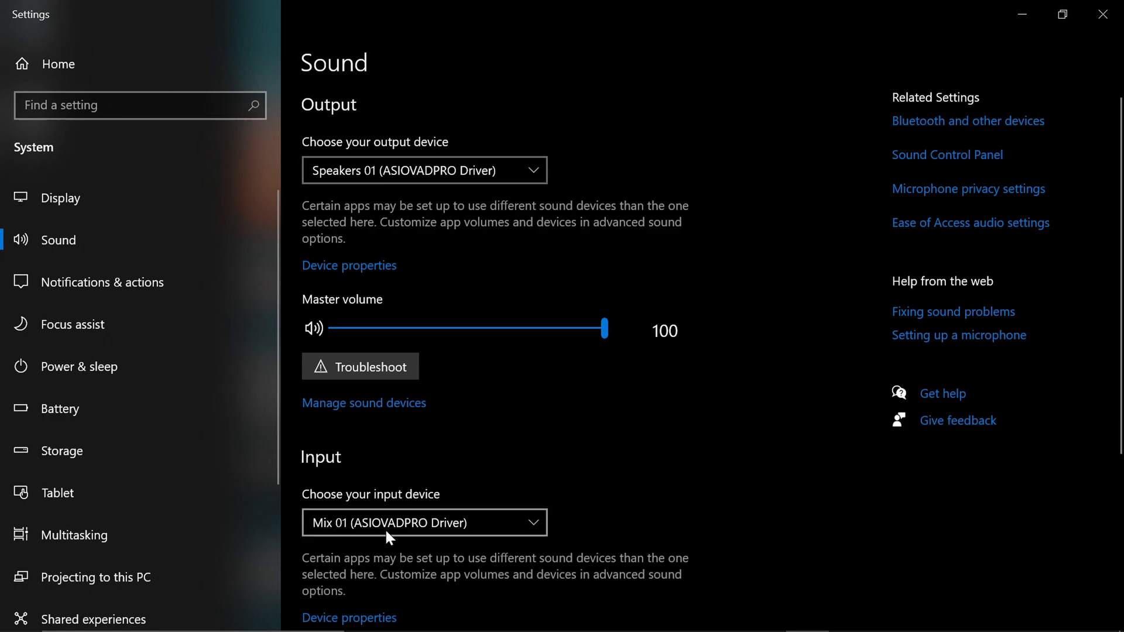
{"action": "left_click", "coordinate": [527, 168]}
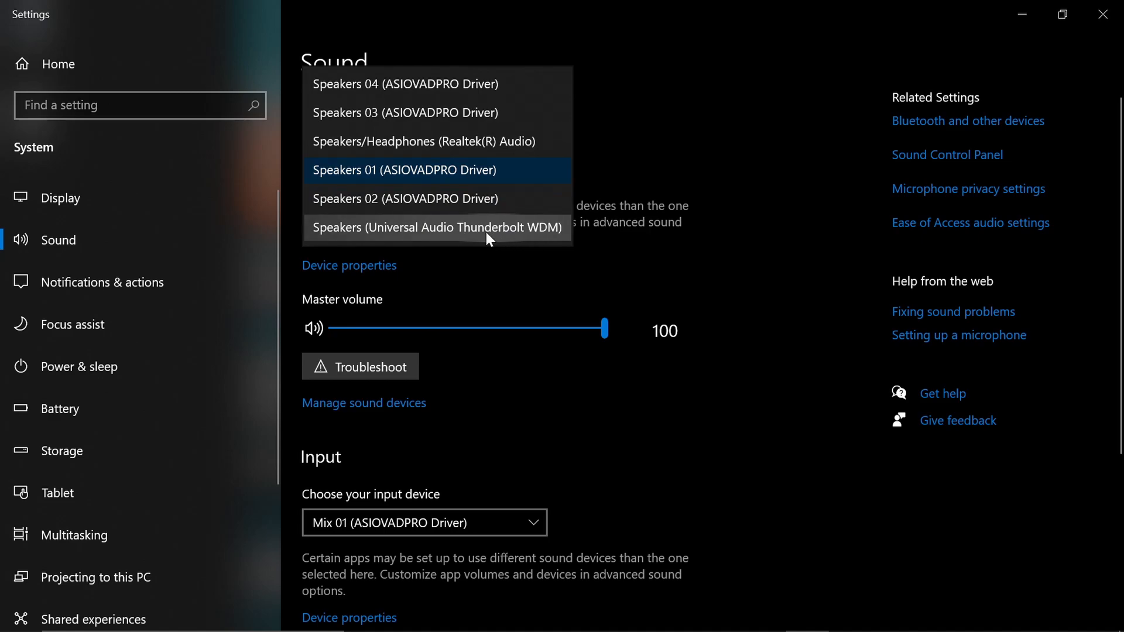
{"action": "left_click", "coordinate": [706, 167]}
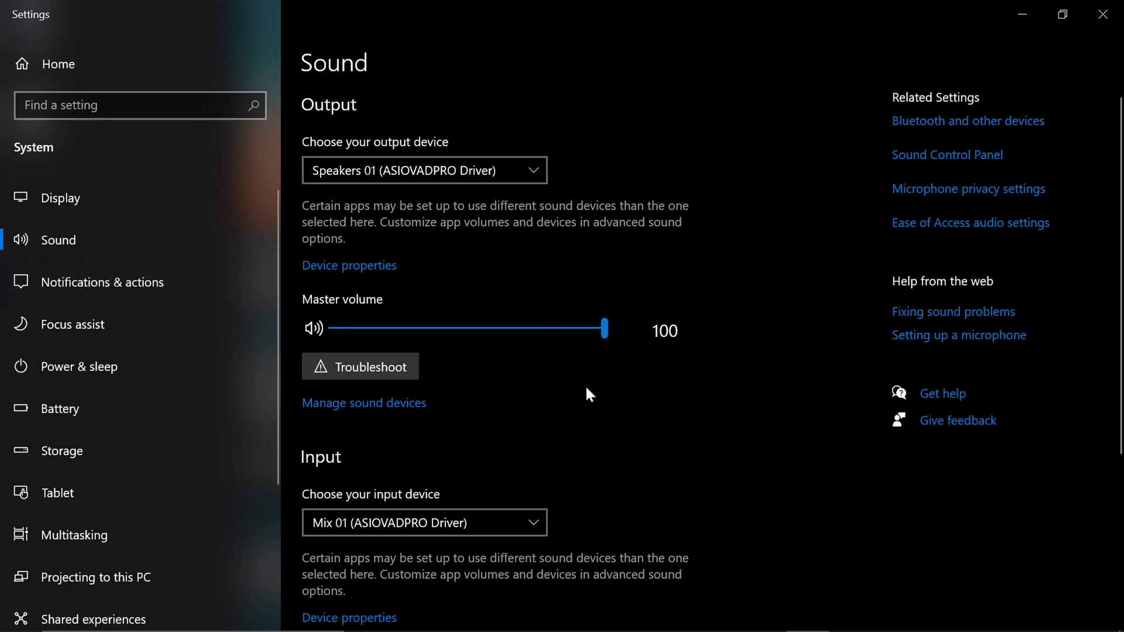
{"action": "left_click", "coordinate": [1021, 22]}
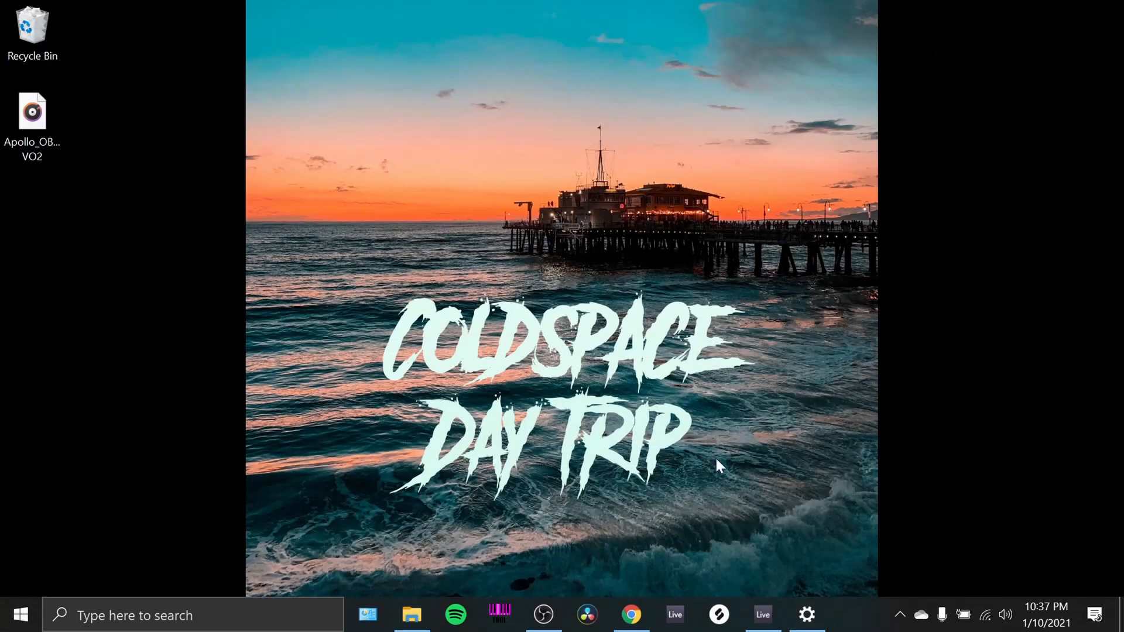
Open ASIO Link Pro Tool and its ASIO Link Pro mixer window, examine the audio routing, and close both windows.
{"action": "left_click", "coordinate": [499, 615]}
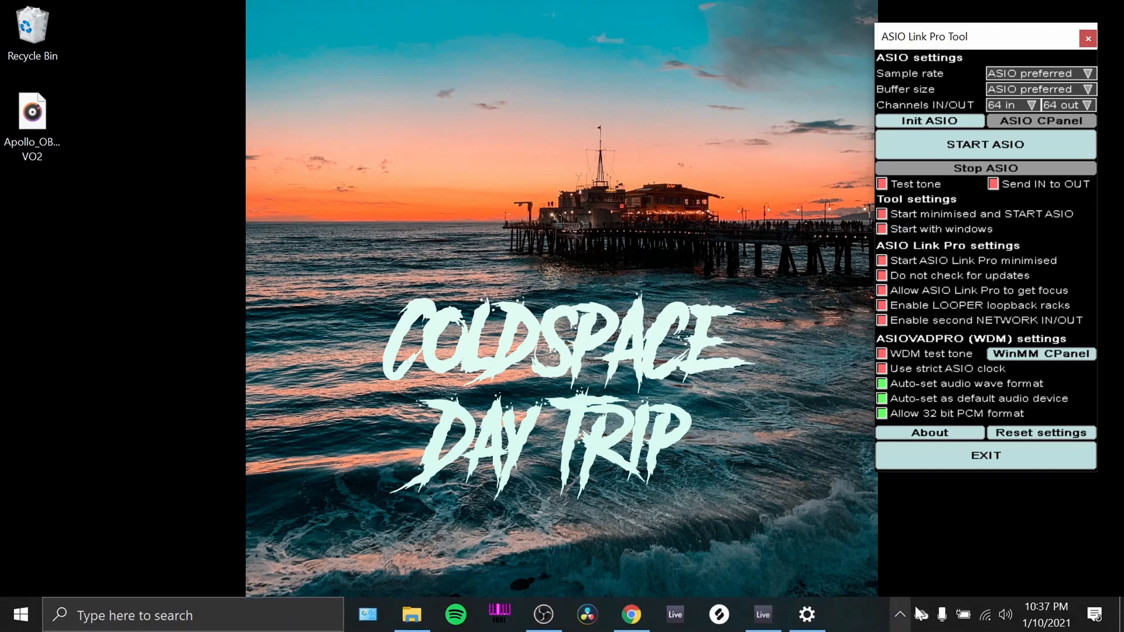
{"action": "left_click", "coordinate": [900, 616]}
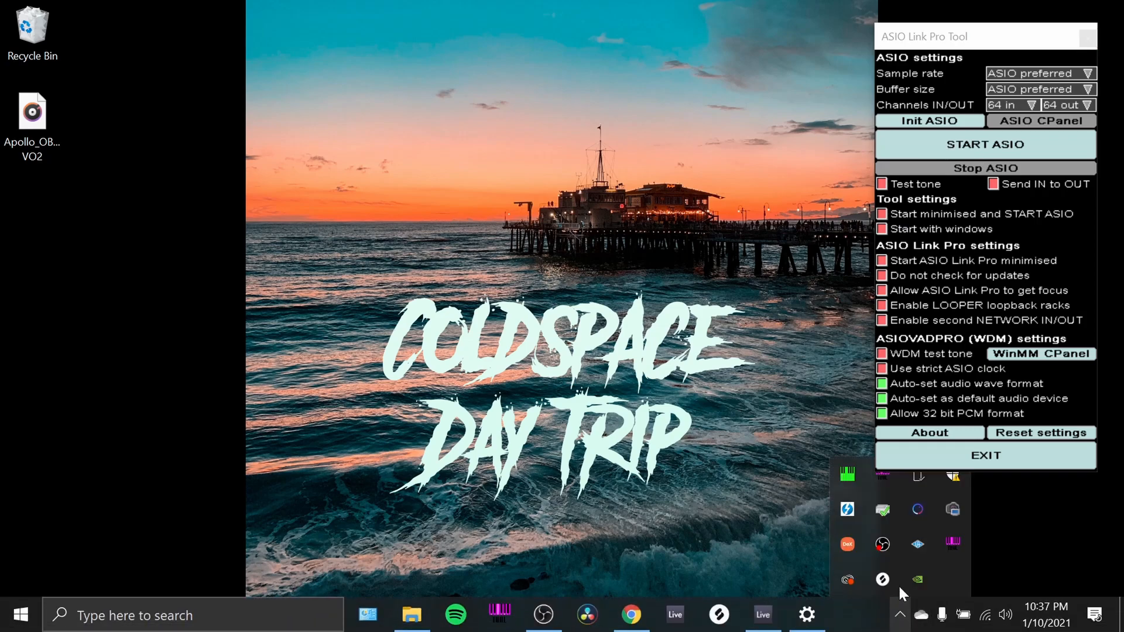
{"action": "left_click", "coordinate": [852, 476]}
{"action": "left_click", "coordinate": [1090, 37]}
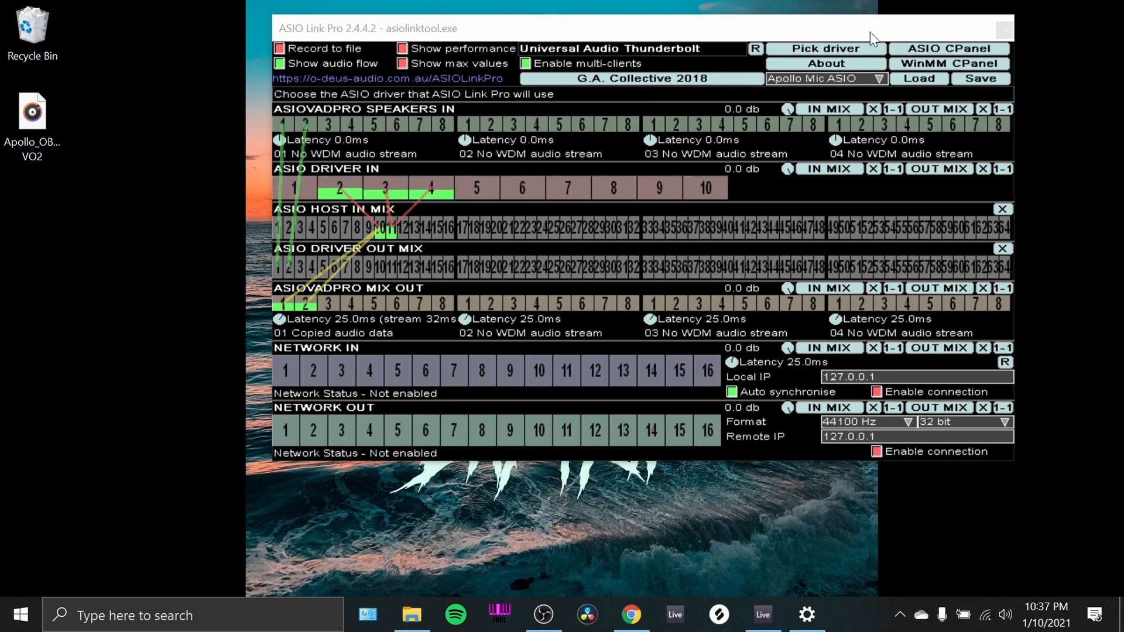
{"action": "left_click_drag", "start_coordinate": [896, 27], "coordinate": [843, 46]}
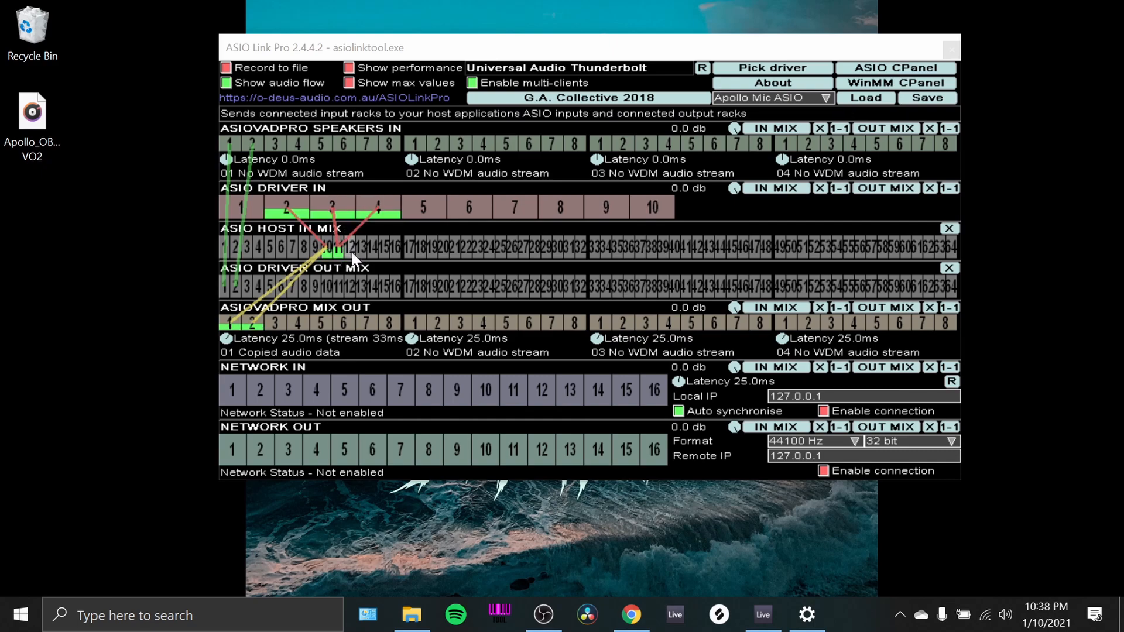
{"action": "left_click", "coordinate": [953, 50]}
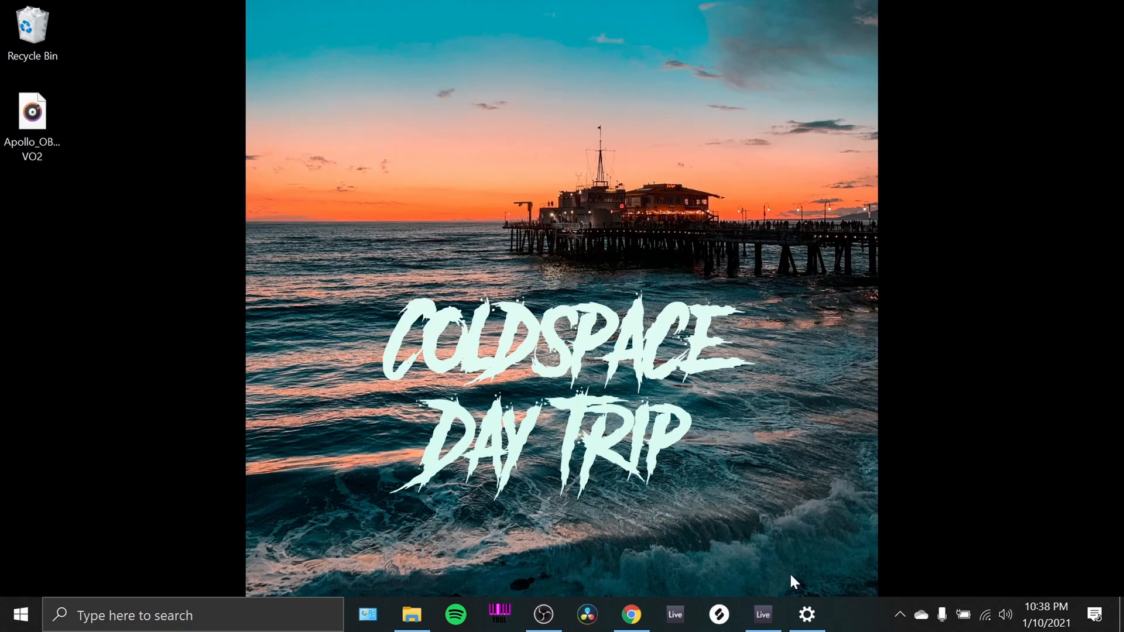
Return to the Windows Sound settings to check the chosen output and input devices, and close Settings.
{"action": "left_click", "coordinate": [807, 614]}
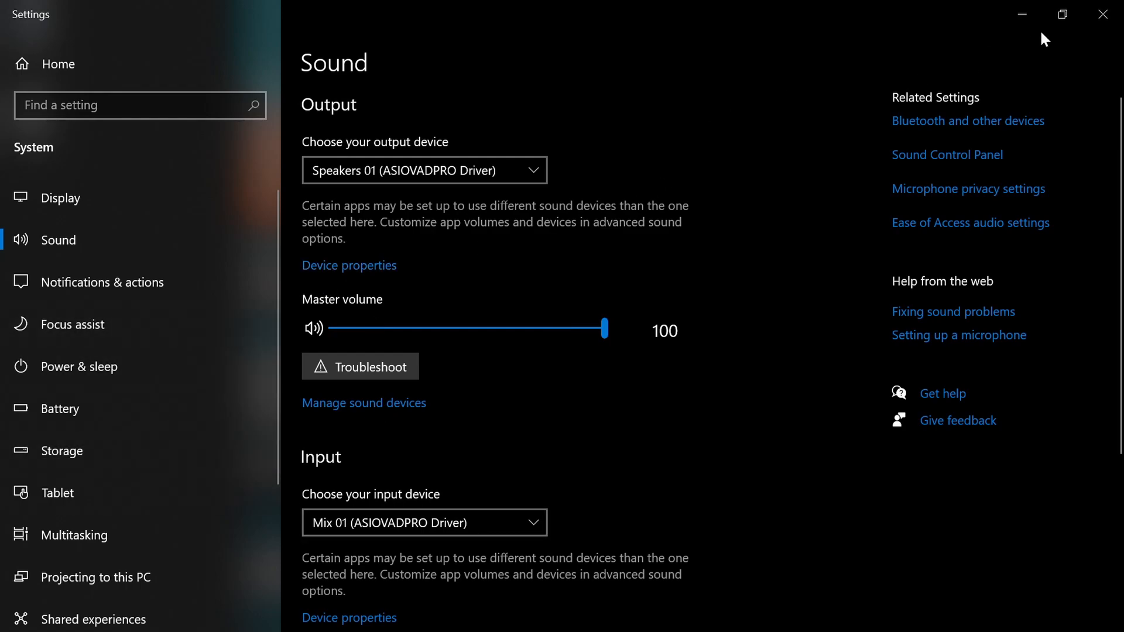
{"action": "left_click", "coordinate": [1103, 14]}
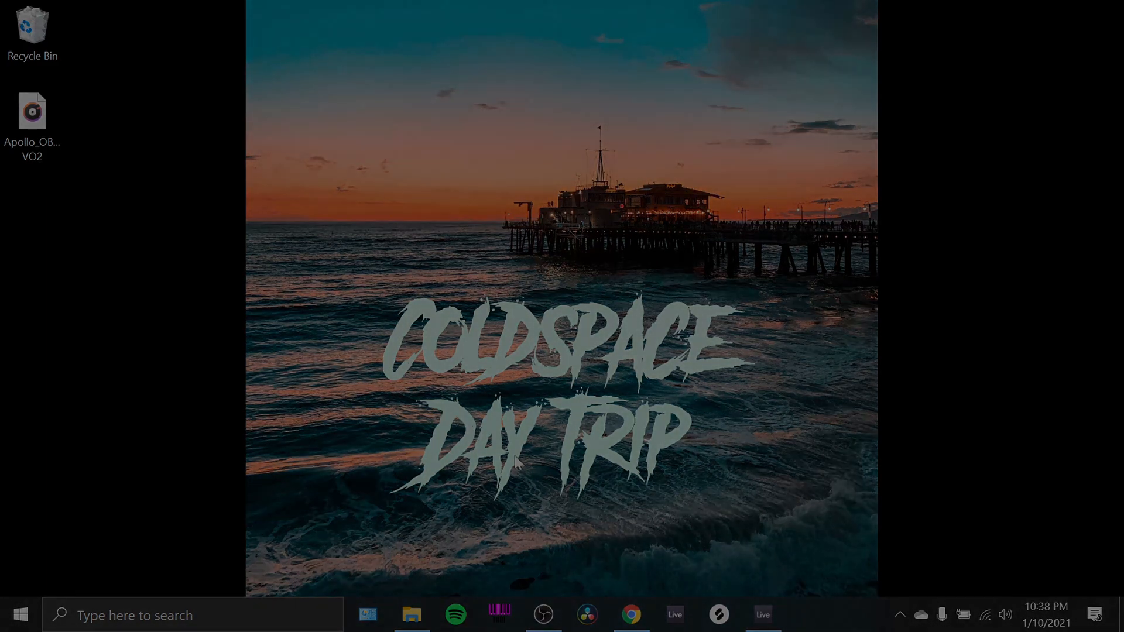
Switch to OBS, create a new Audio Input Capture source, view its device options and close its properties without choosing one.
{"action": "left_click", "coordinate": [545, 612]}
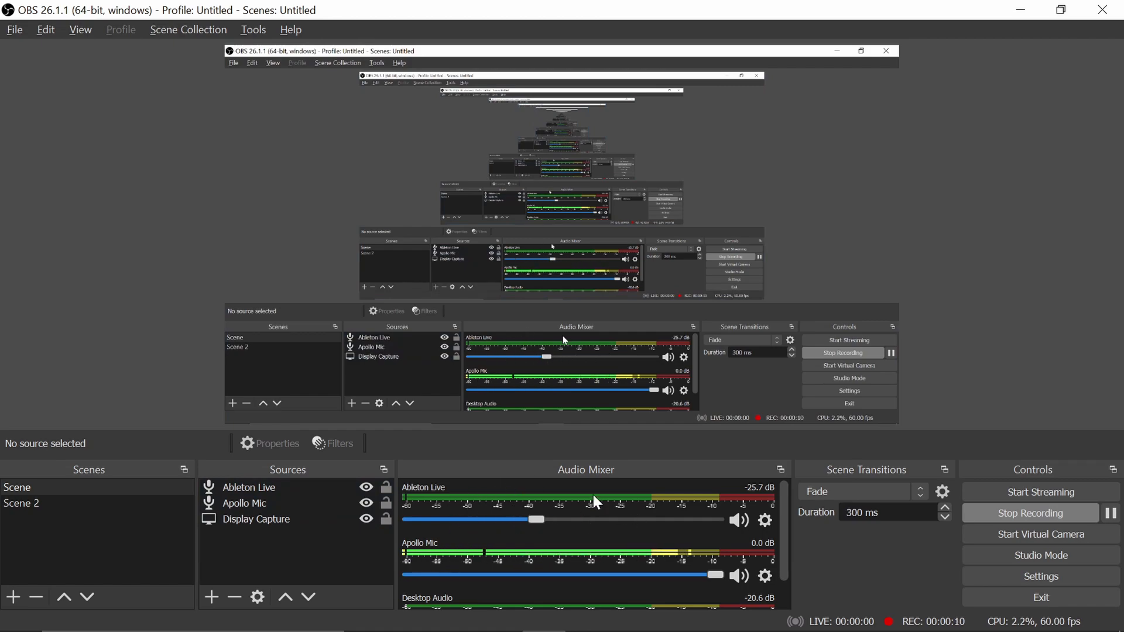
{"action": "left_click", "coordinate": [212, 597]}
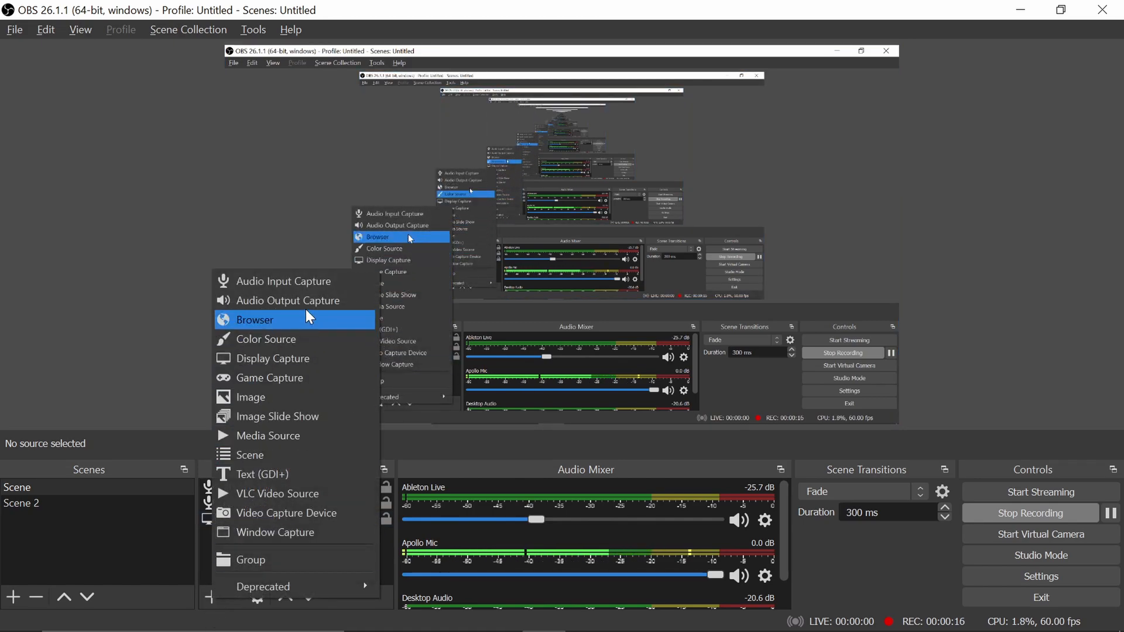
{"action": "left_click", "coordinate": [263, 284]}
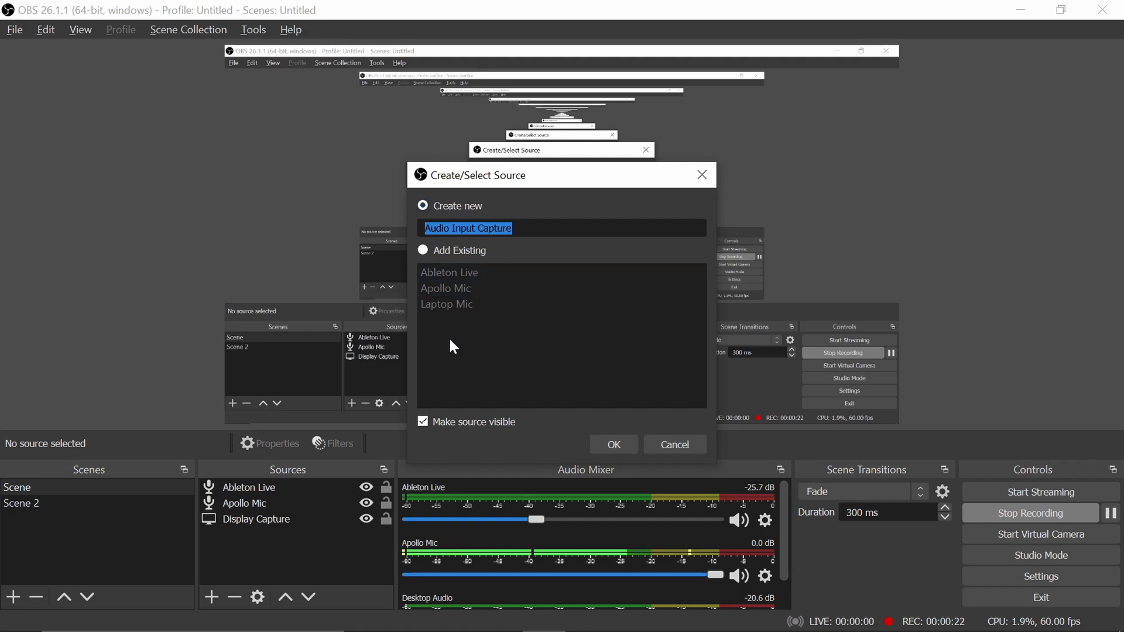
{"action": "left_click", "coordinate": [614, 445]}
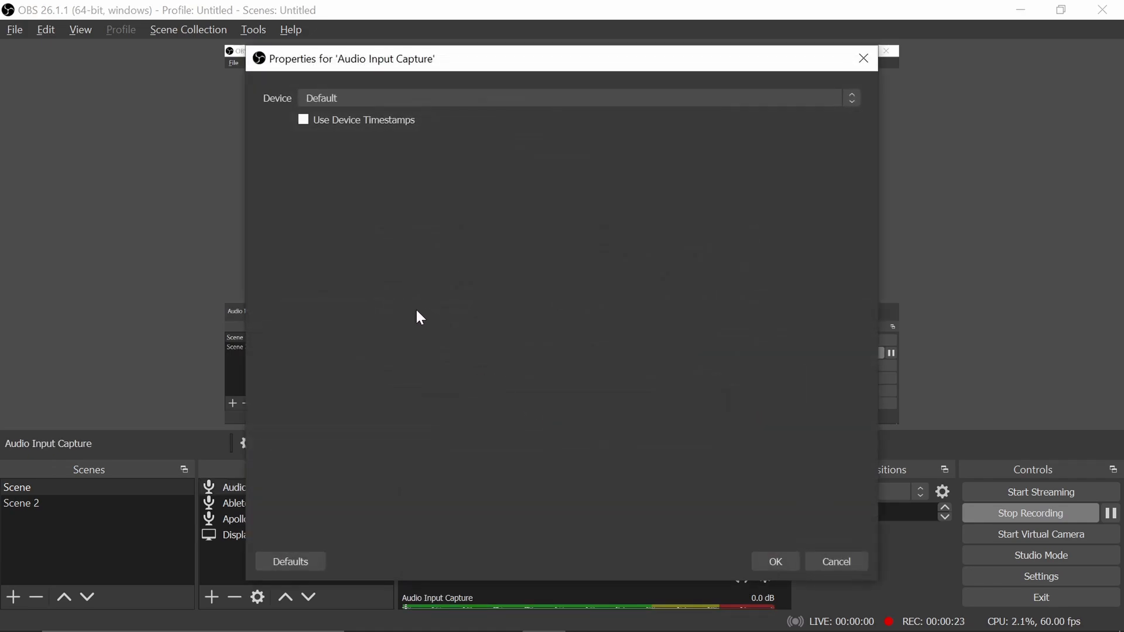
{"action": "left_click", "coordinate": [367, 98]}
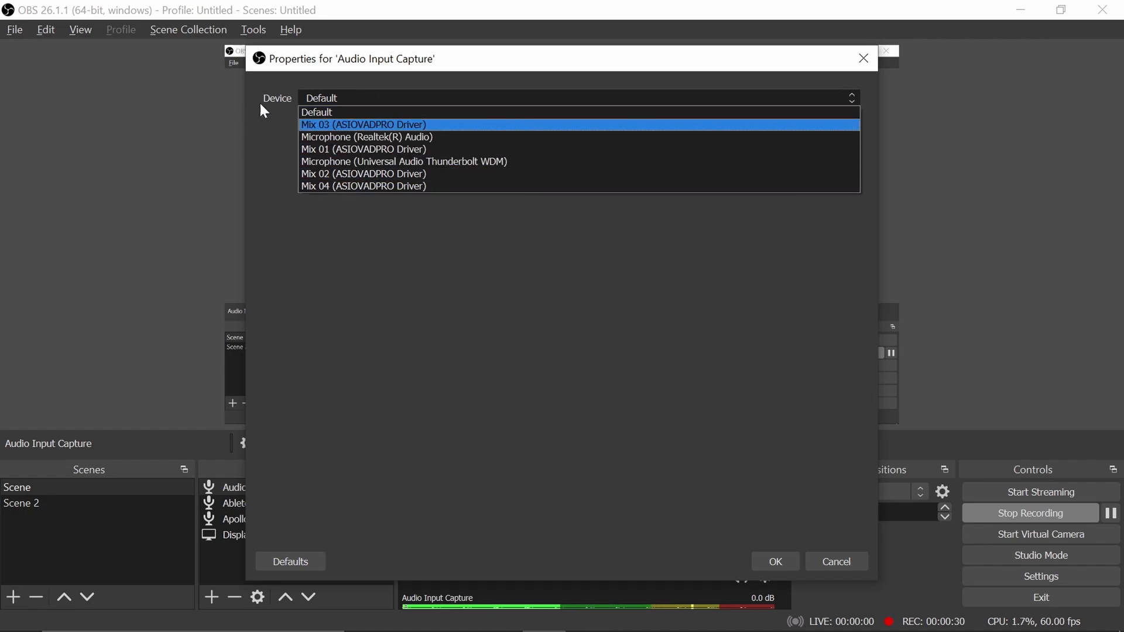
{"action": "left_click", "coordinate": [332, 81]}
{"action": "left_click", "coordinate": [863, 59]}
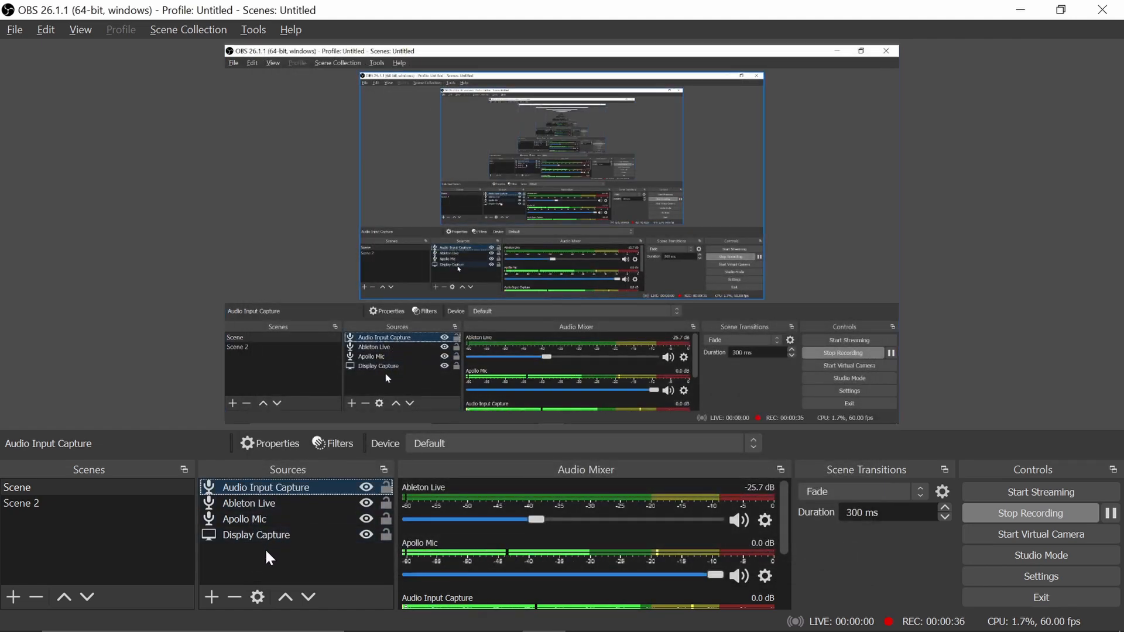
Remove the Audio Input Capture source from the scene.
{"action": "left_click", "coordinate": [234, 597]}
{"action": "left_click", "coordinate": [637, 347]}
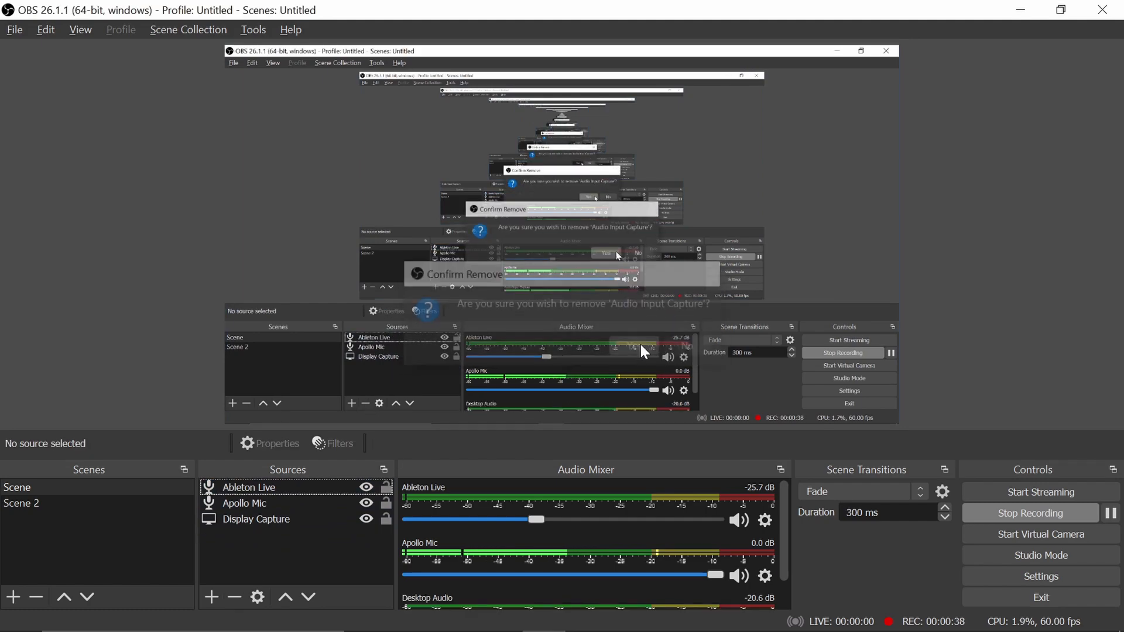
Check the device properties of the Ableton Live and Apollo Mic sources, picking Mix 01 (ASIOVADPRO Driver) for Apollo Mic.
{"action": "double_click", "coordinate": [271, 489]}
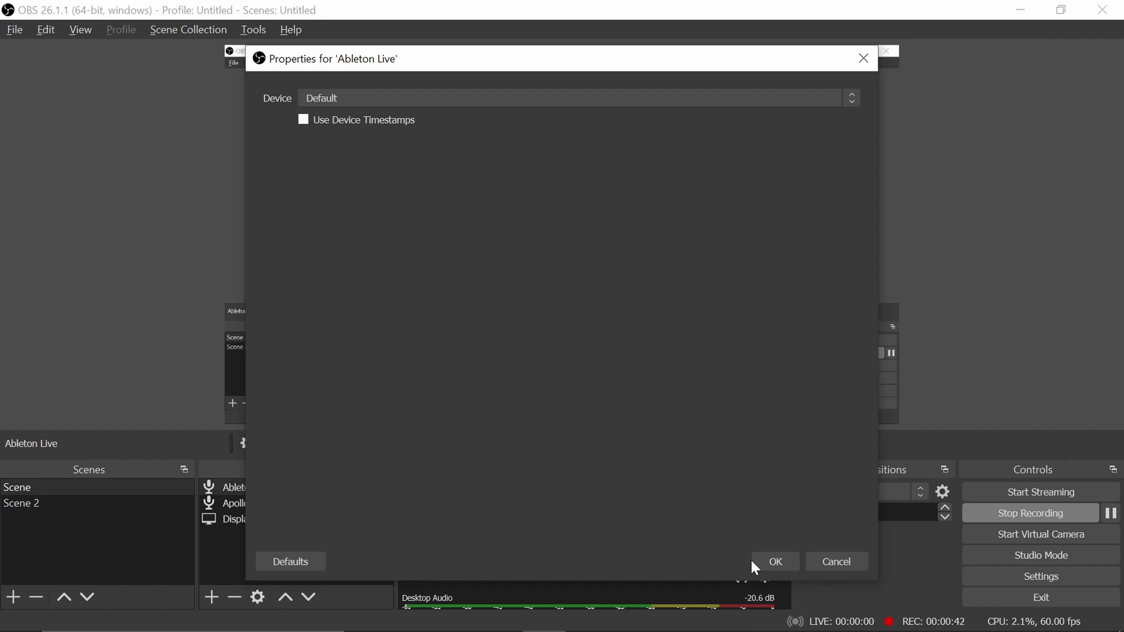
{"action": "left_click", "coordinate": [775, 562]}
{"action": "left_click", "coordinate": [277, 507]}
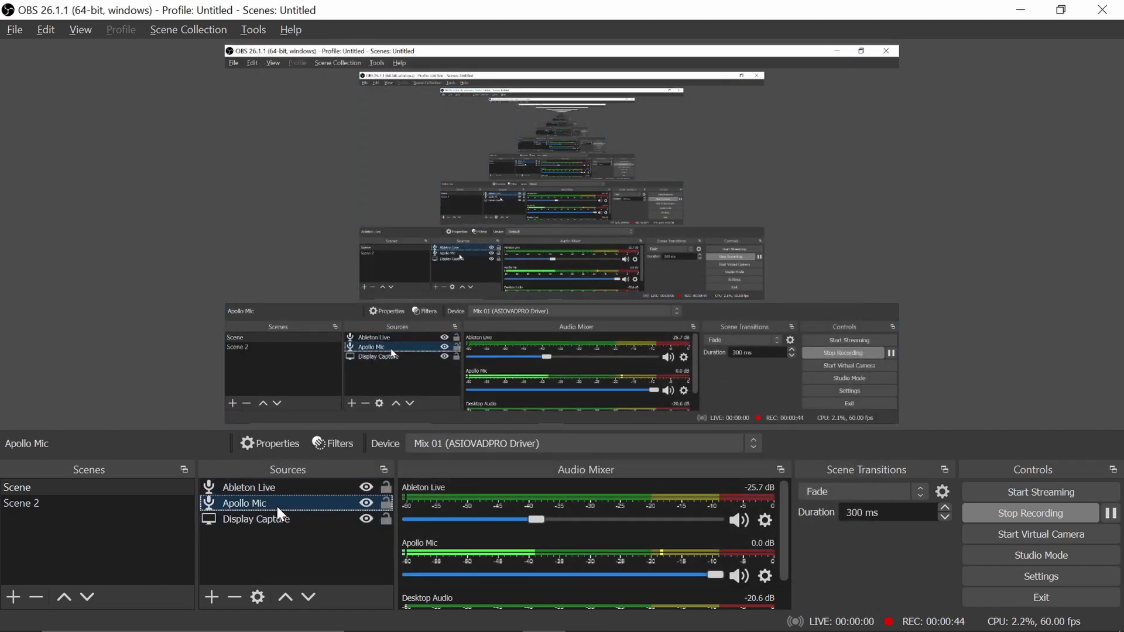
{"action": "double_click", "coordinate": [276, 507]}
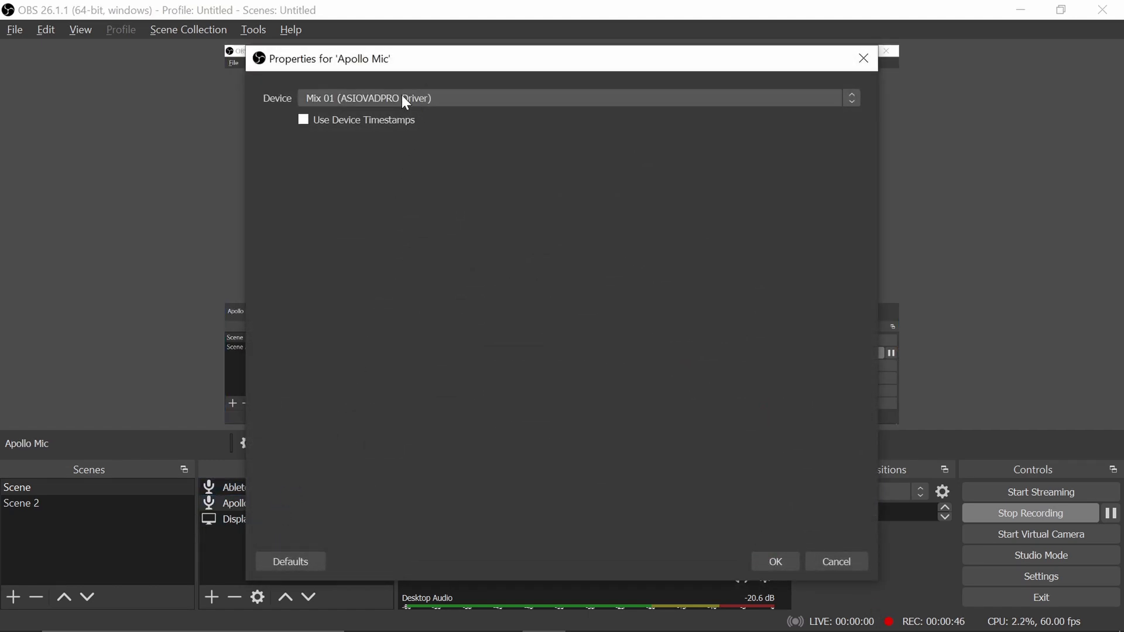
{"action": "left_click", "coordinate": [641, 97]}
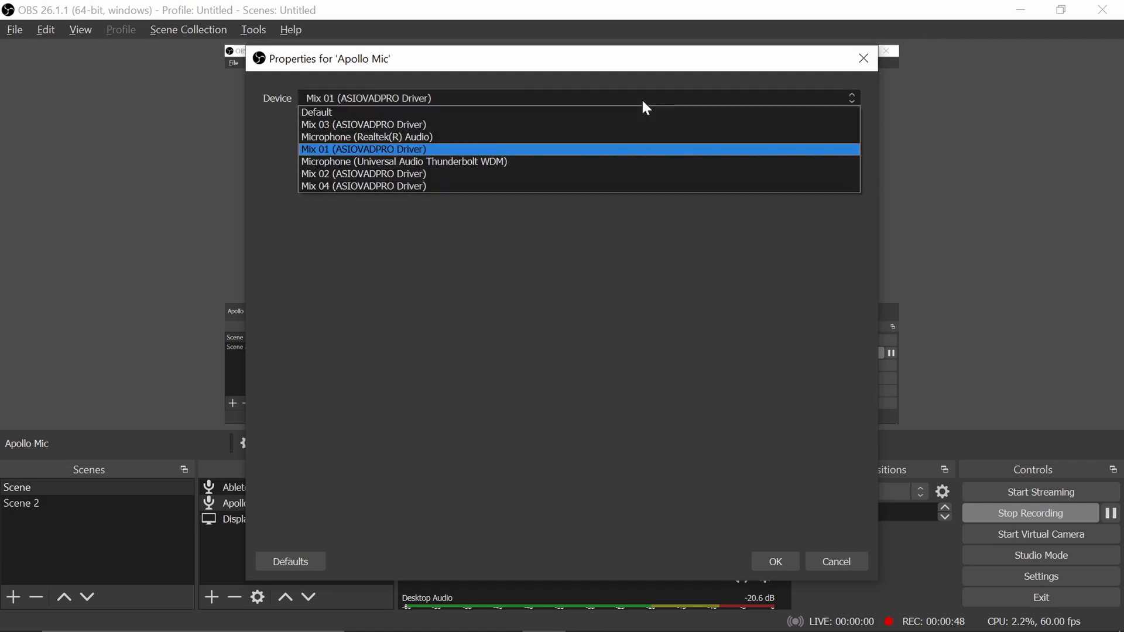
{"action": "left_click", "coordinate": [466, 151]}
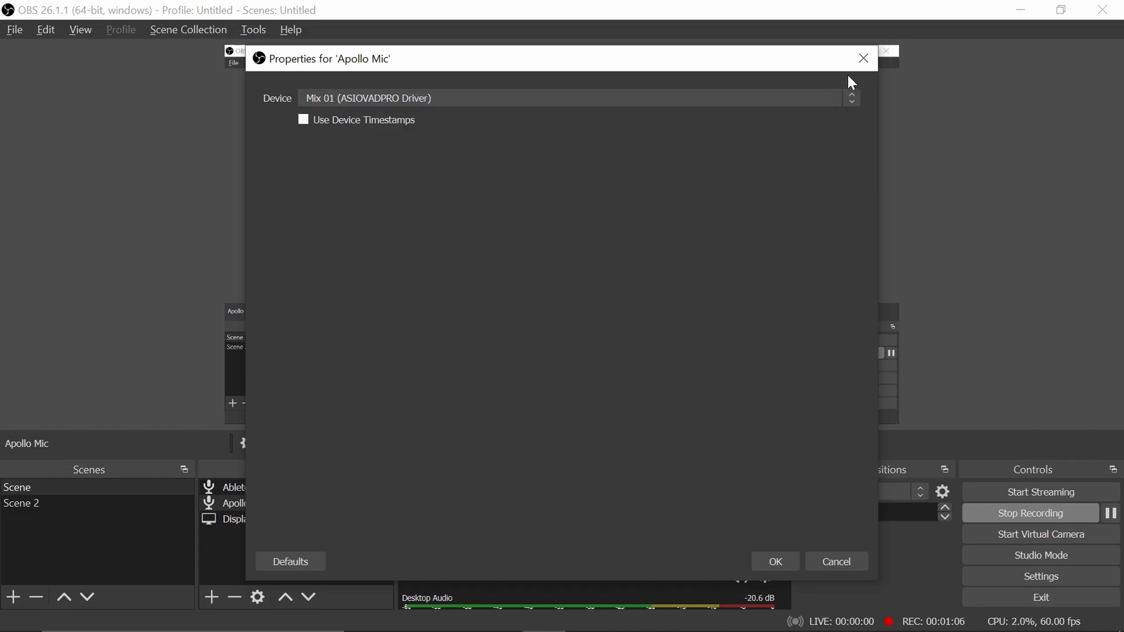
{"action": "left_click", "coordinate": [863, 59]}
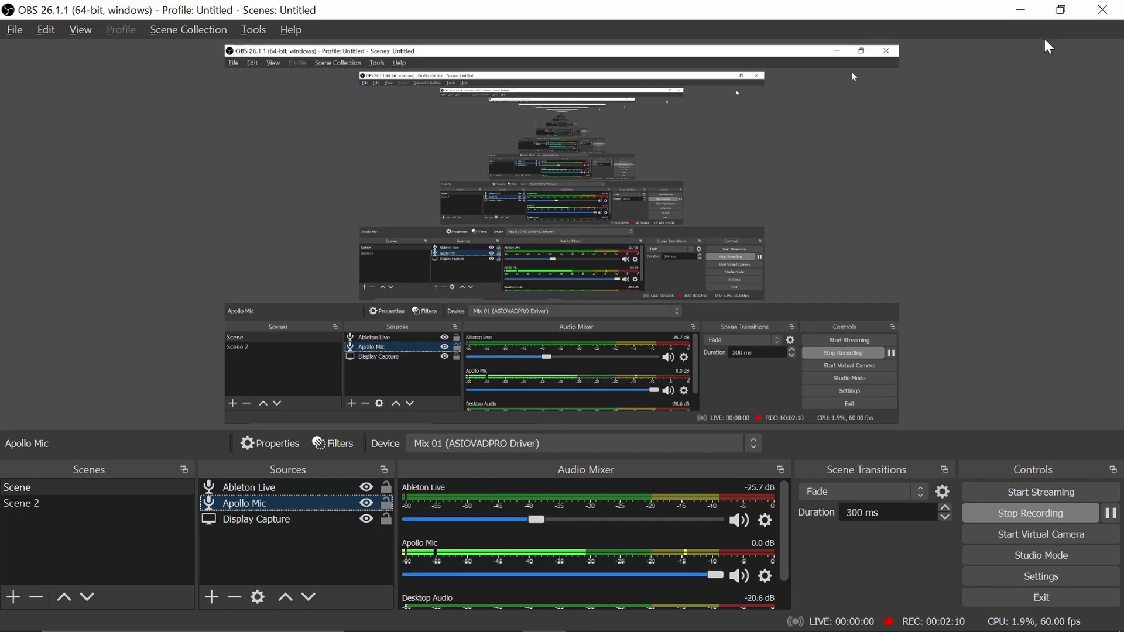
Switch to the browser's second YouTube page and search for "obs ableton".
{"action": "left_click", "coordinate": [1021, 10]}
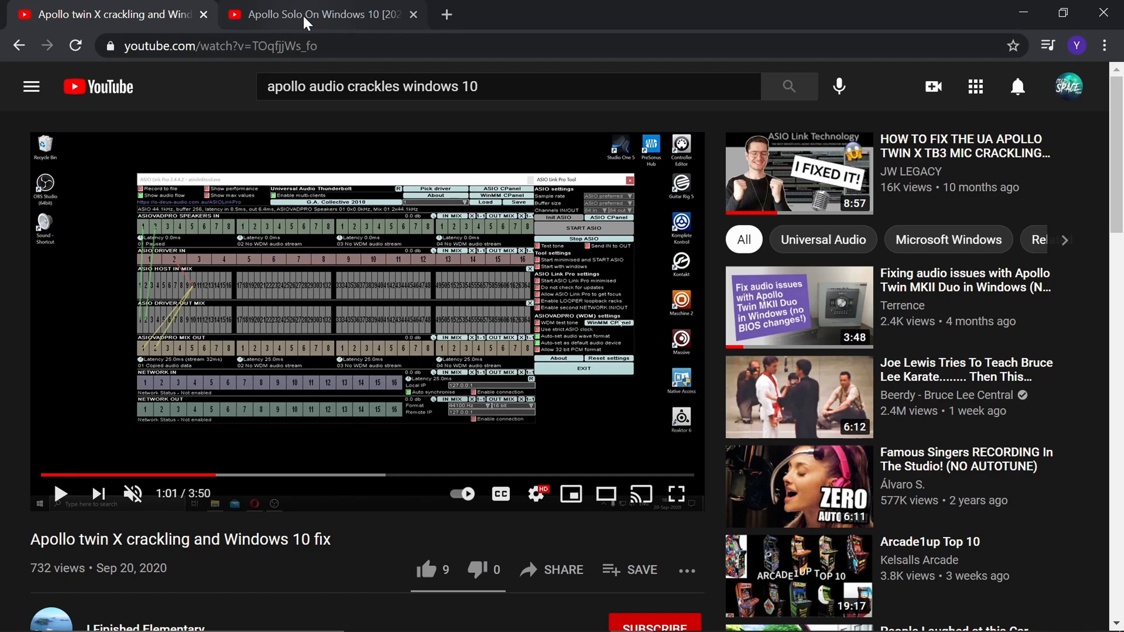
{"action": "left_click", "coordinate": [304, 14]}
{"action": "left_click", "coordinate": [328, 86]}
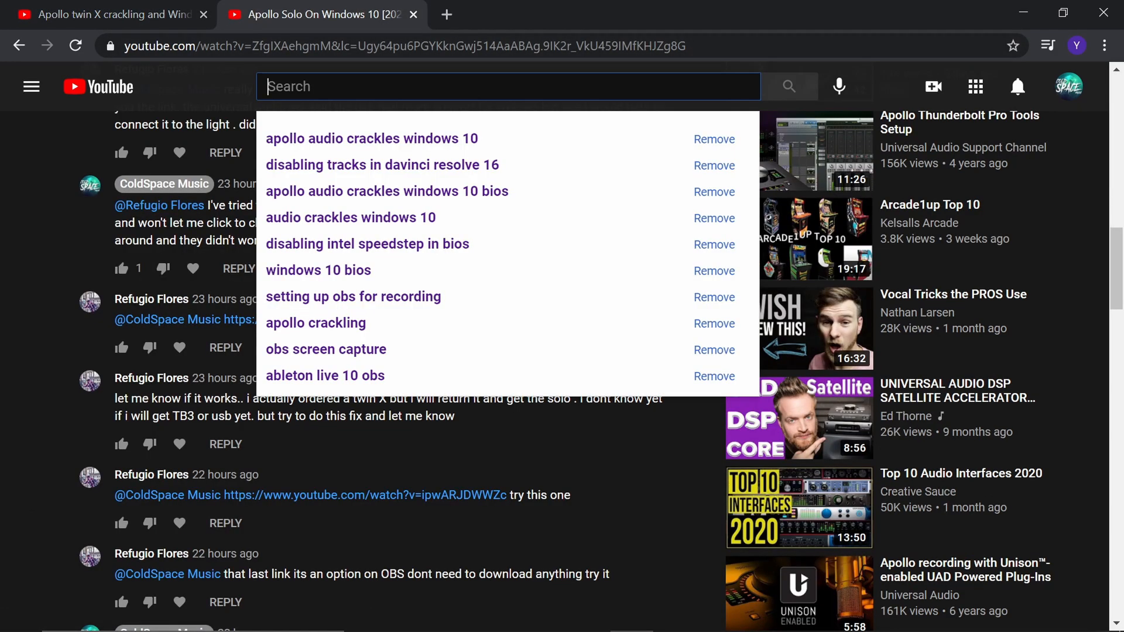
{"action": "type", "text": "obs able"}
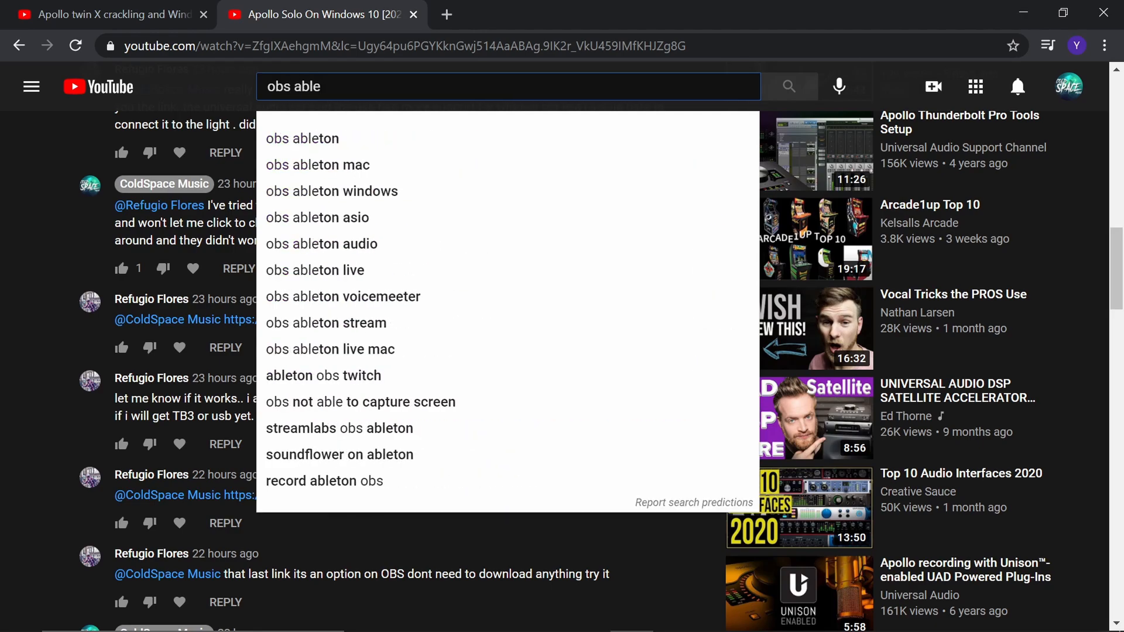
{"action": "left_click", "coordinate": [338, 140]}
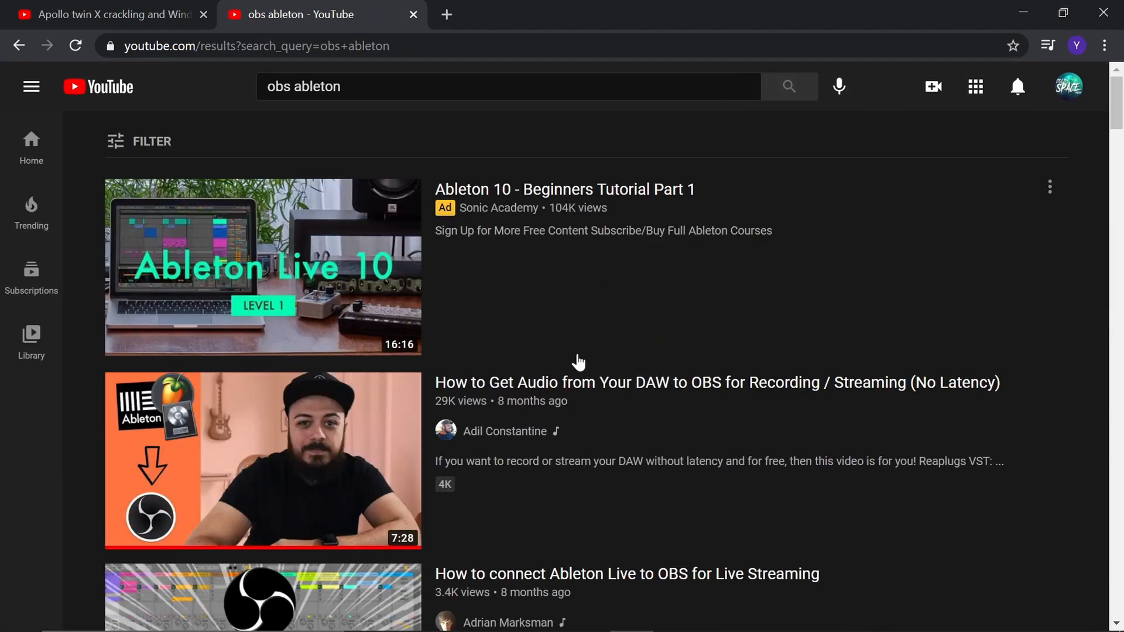
Open the video "How to Get Audio from Your DAW to OBS for Recording / Streaming (No Latency)", pause it and view its description.
{"action": "left_click", "coordinate": [627, 385]}
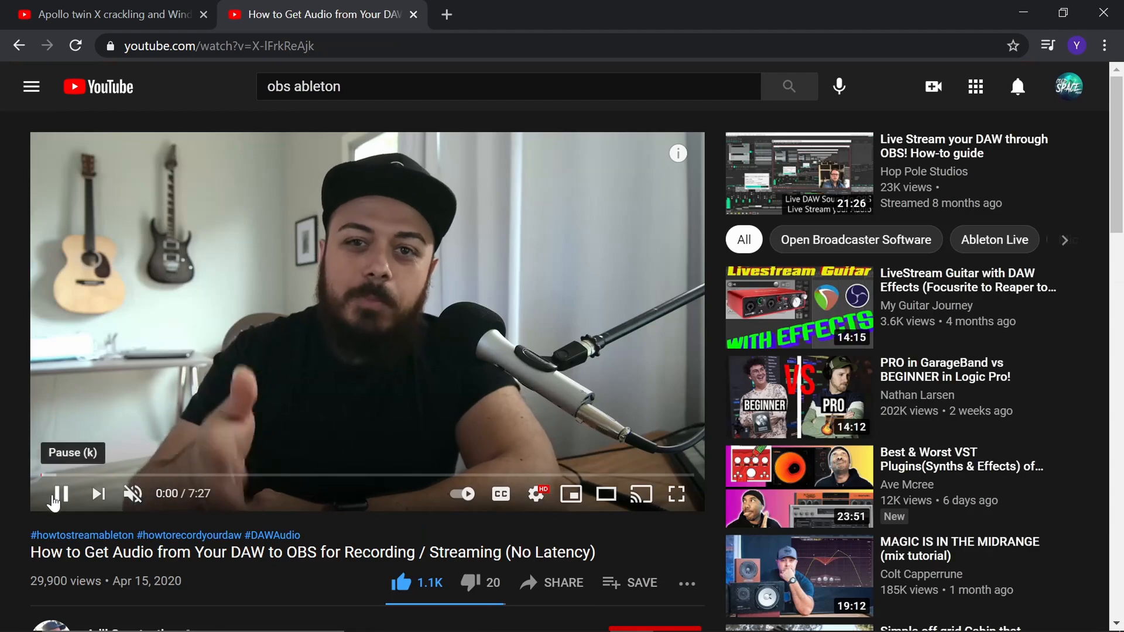
{"action": "left_click", "coordinate": [61, 494]}
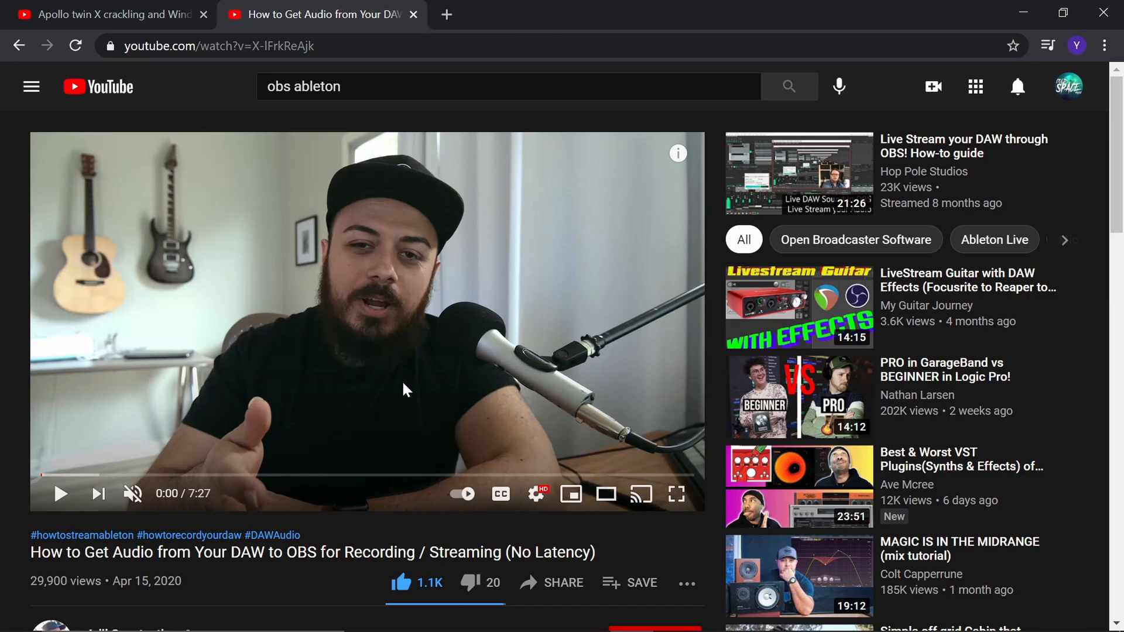
{"action": "scroll", "coordinate": [322, 452], "scroll_direction": "down", "scroll_amount": 5}
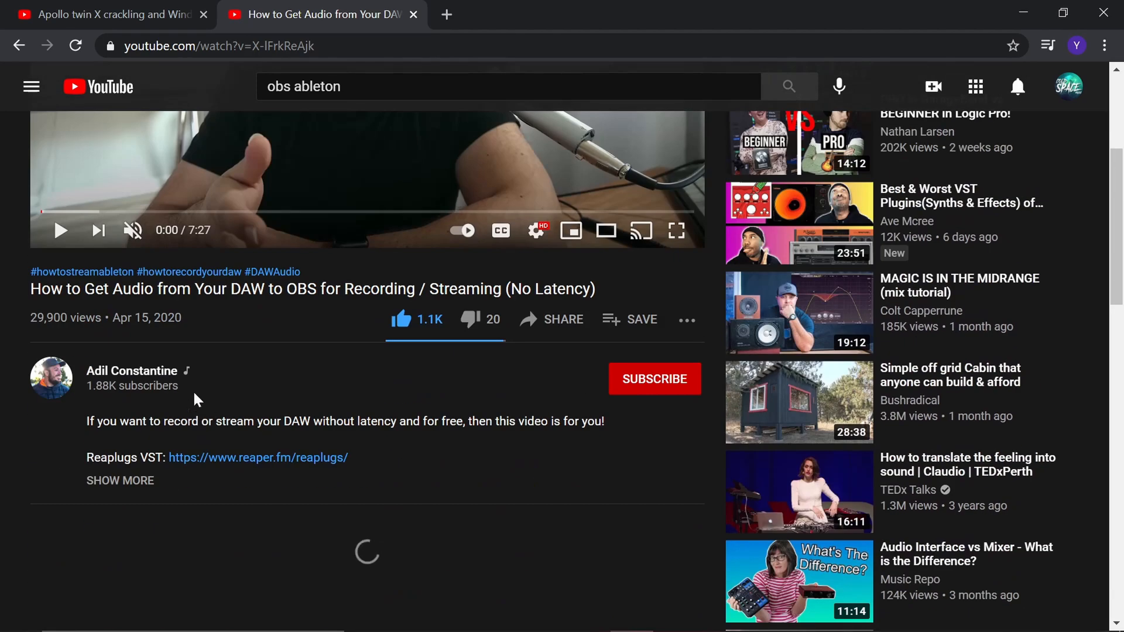
{"action": "scroll", "coordinate": [193, 390], "scroll_direction": "up", "scroll_amount": 3}
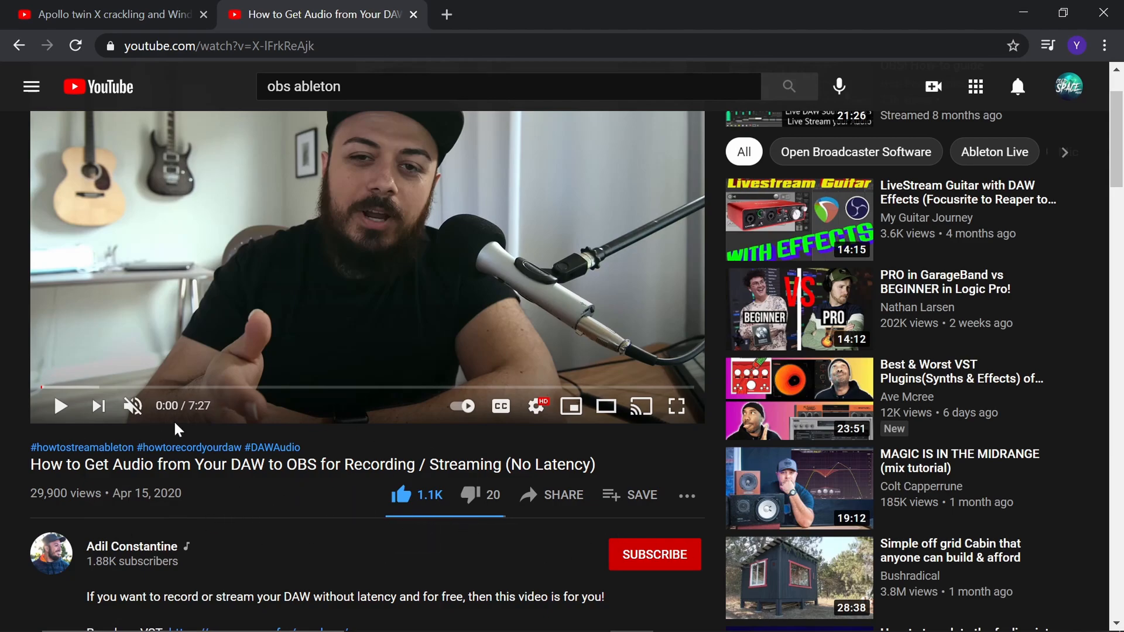
{"action": "scroll", "coordinate": [242, 525], "scroll_direction": "down", "scroll_amount": 3}
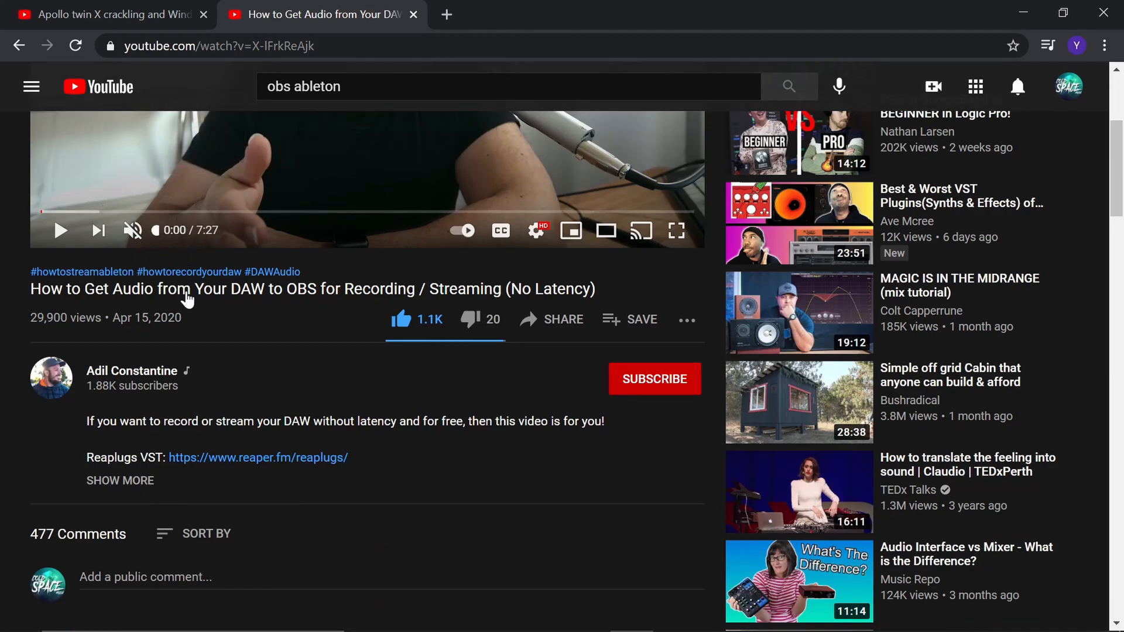
{"action": "scroll", "coordinate": [347, 338], "scroll_direction": "up", "scroll_amount": 1}
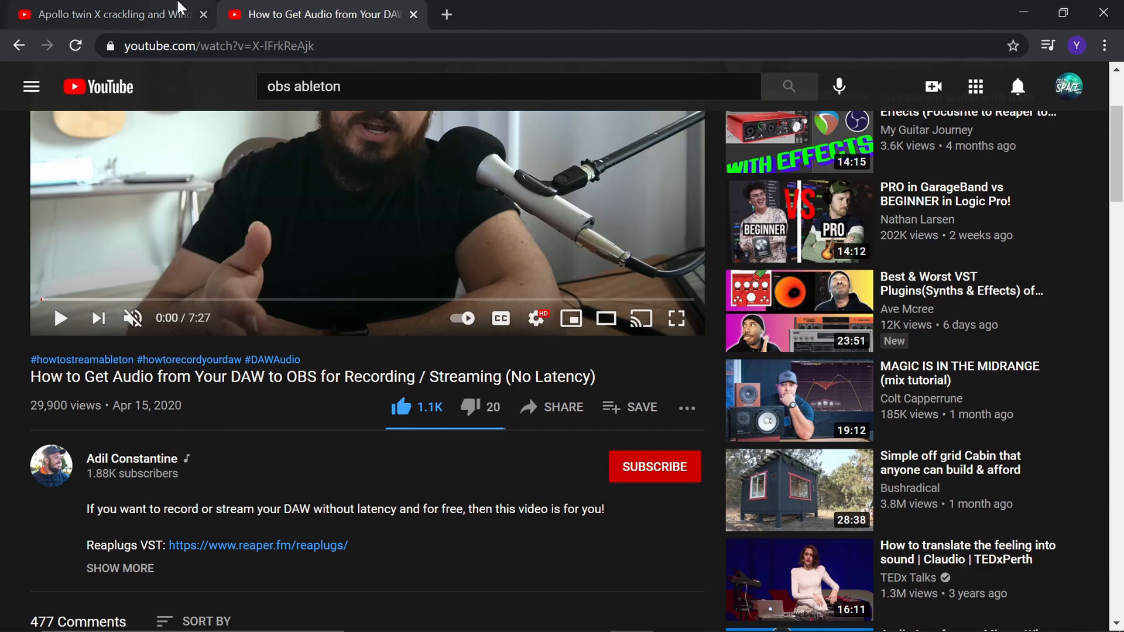
Switch to Ableton Live, locate reastream-standalone among the VST plug-ins, and hide the browser again.
{"action": "left_click", "coordinate": [1024, 11]}
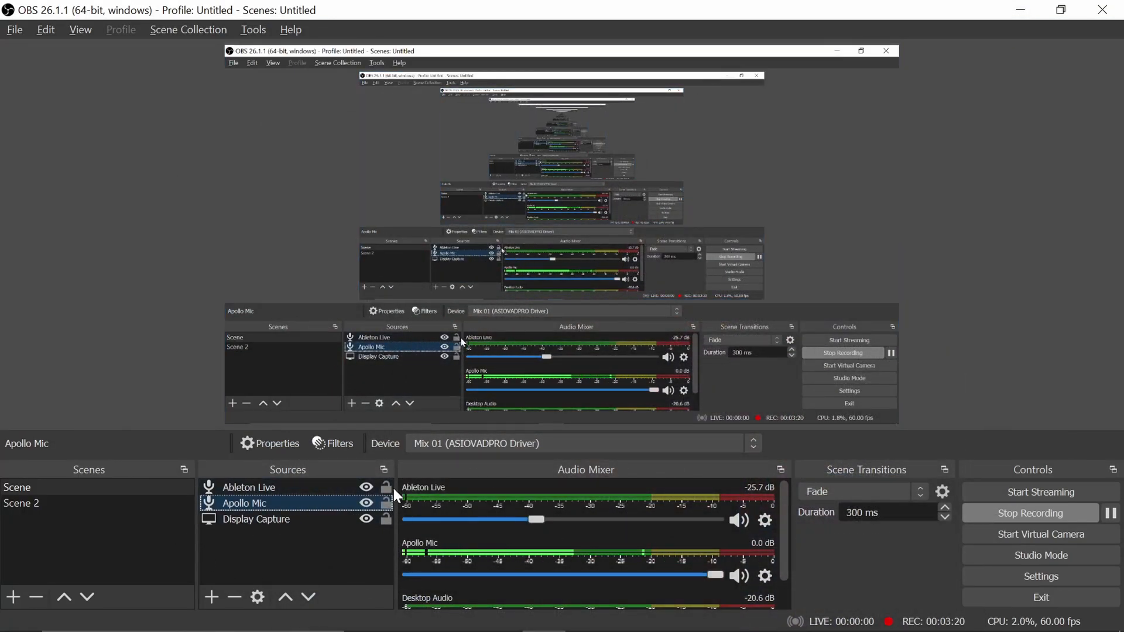
{"action": "left_click", "coordinate": [1024, 9]}
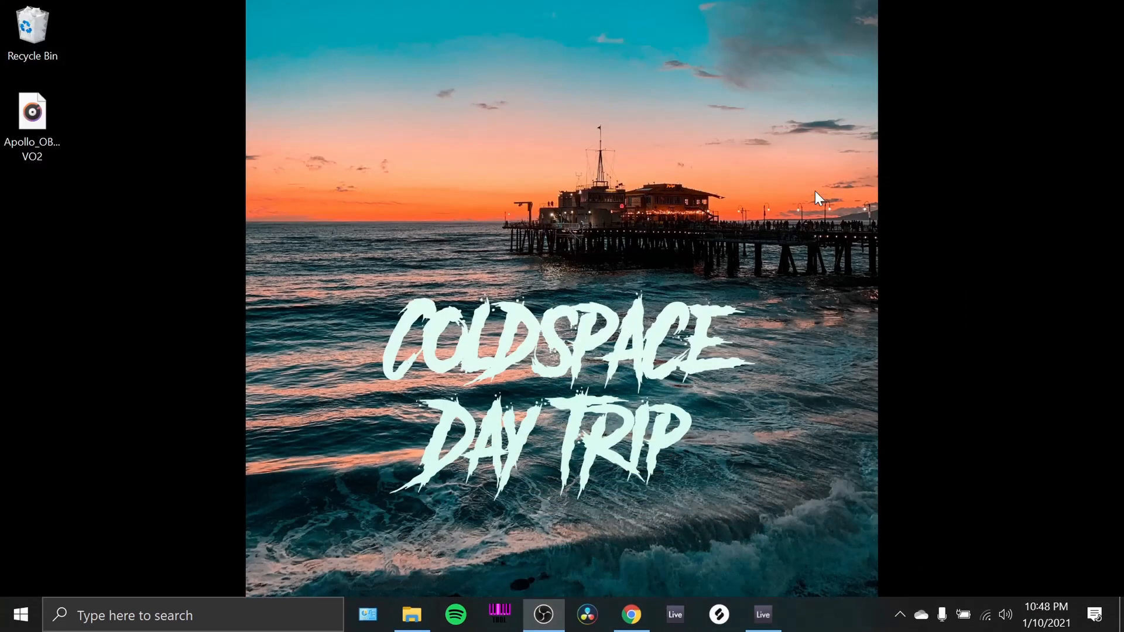
{"action": "left_click", "coordinate": [765, 619]}
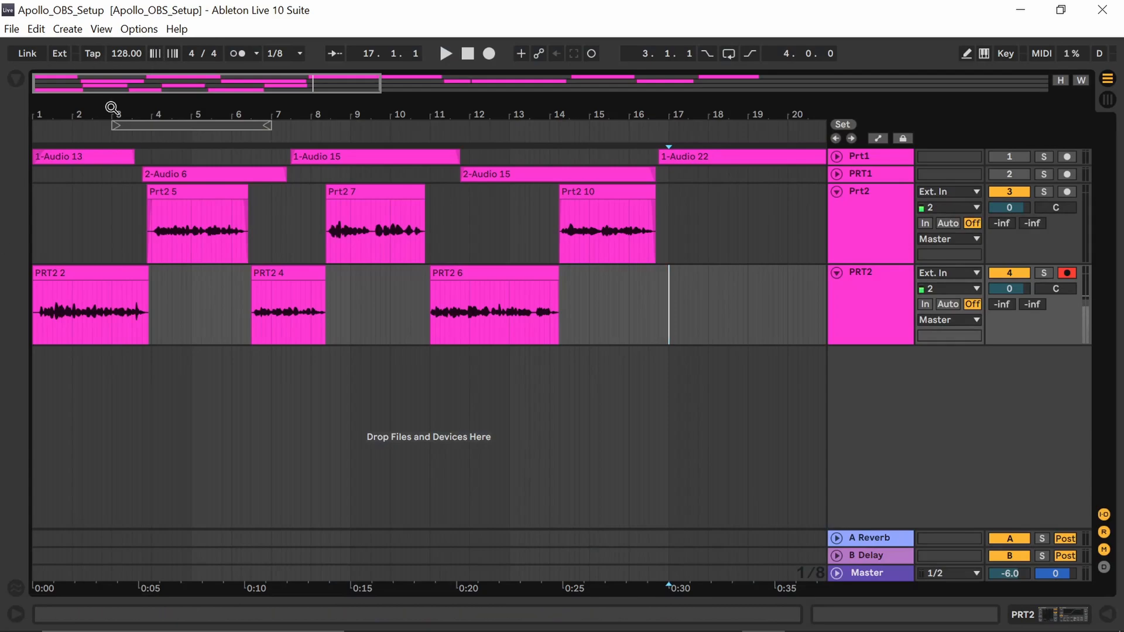
{"action": "left_click", "coordinate": [21, 82]}
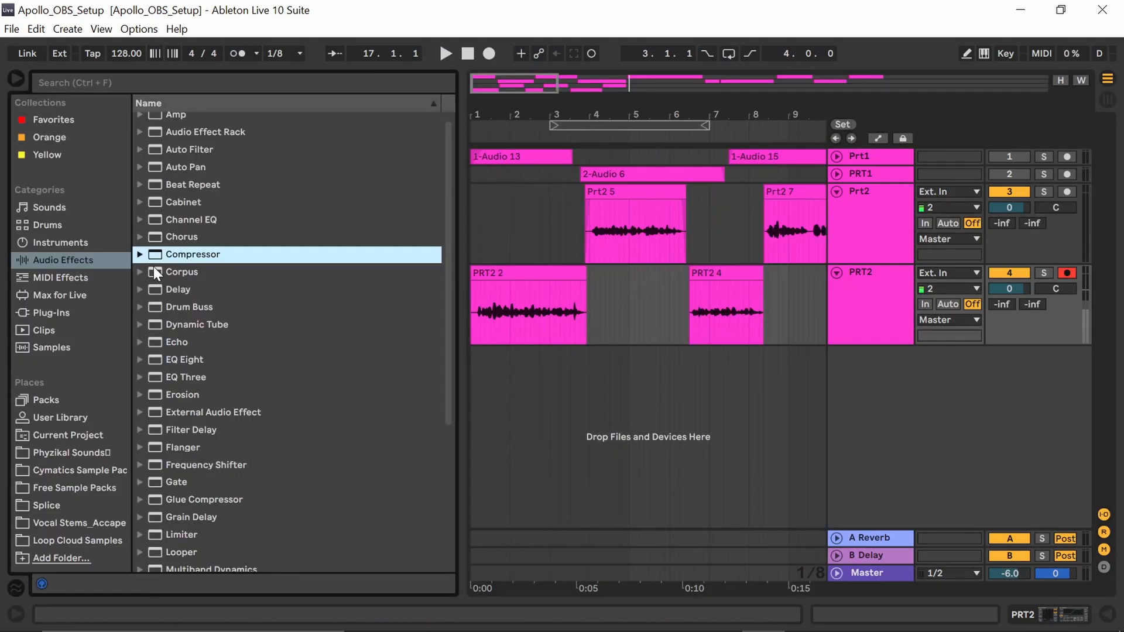
{"action": "left_click", "coordinate": [59, 315]}
{"action": "left_click", "coordinate": [54, 325]}
{"action": "left_click", "coordinate": [55, 315]}
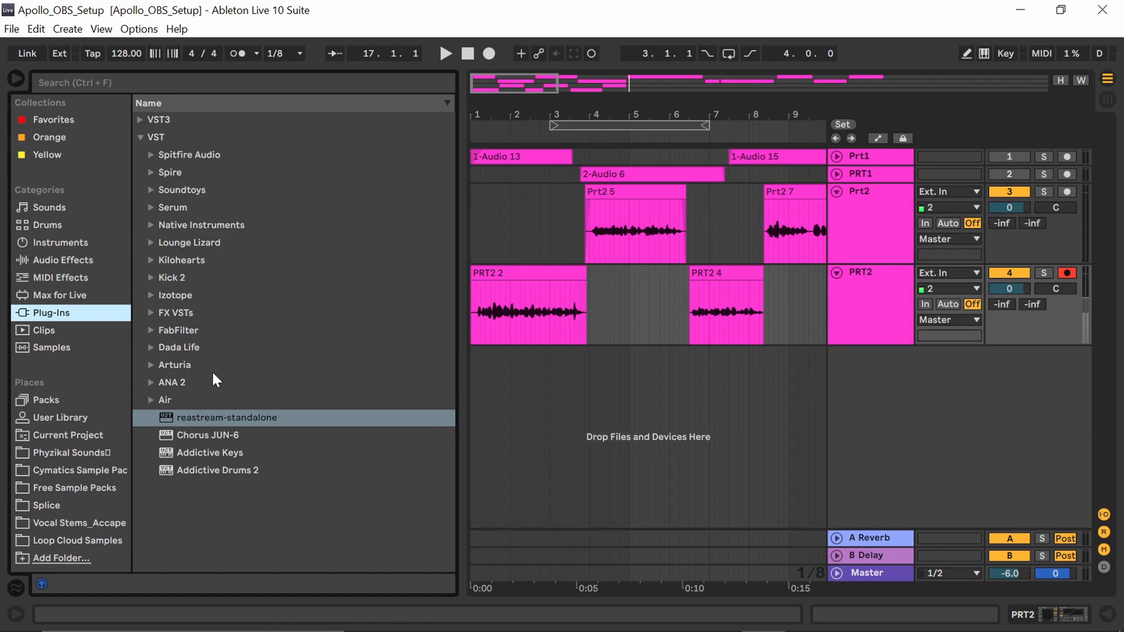
{"action": "left_click", "coordinate": [12, 77]}
Show the Master track's devices, open the reastream-standalone window to examine its send settings, and close it.
{"action": "double_click", "coordinate": [852, 575]}
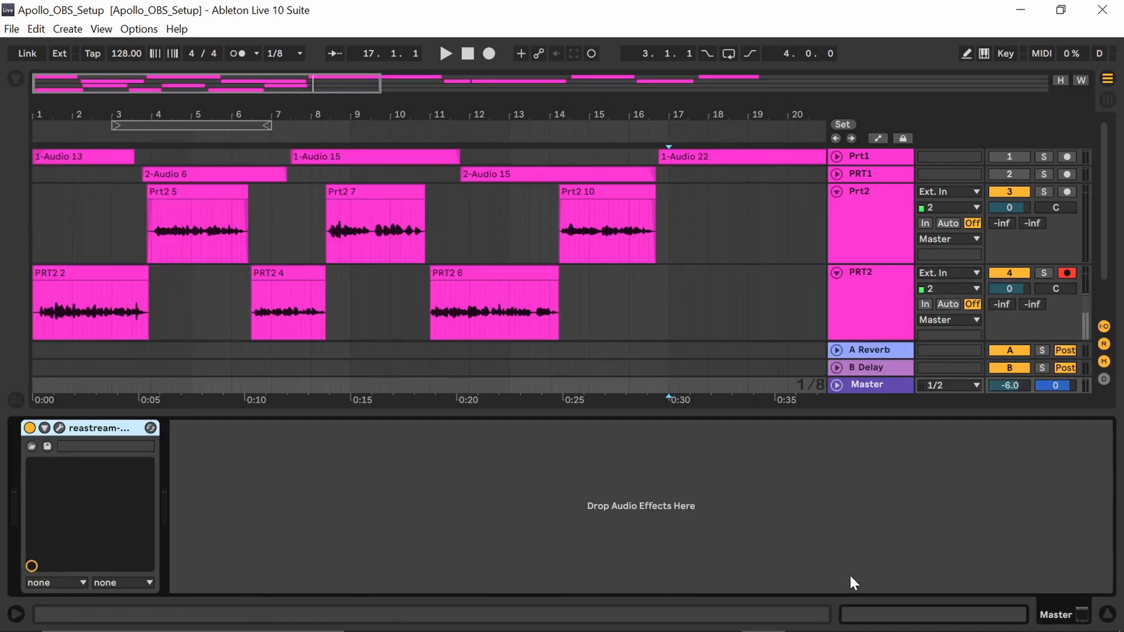
{"action": "left_click", "coordinate": [59, 428]}
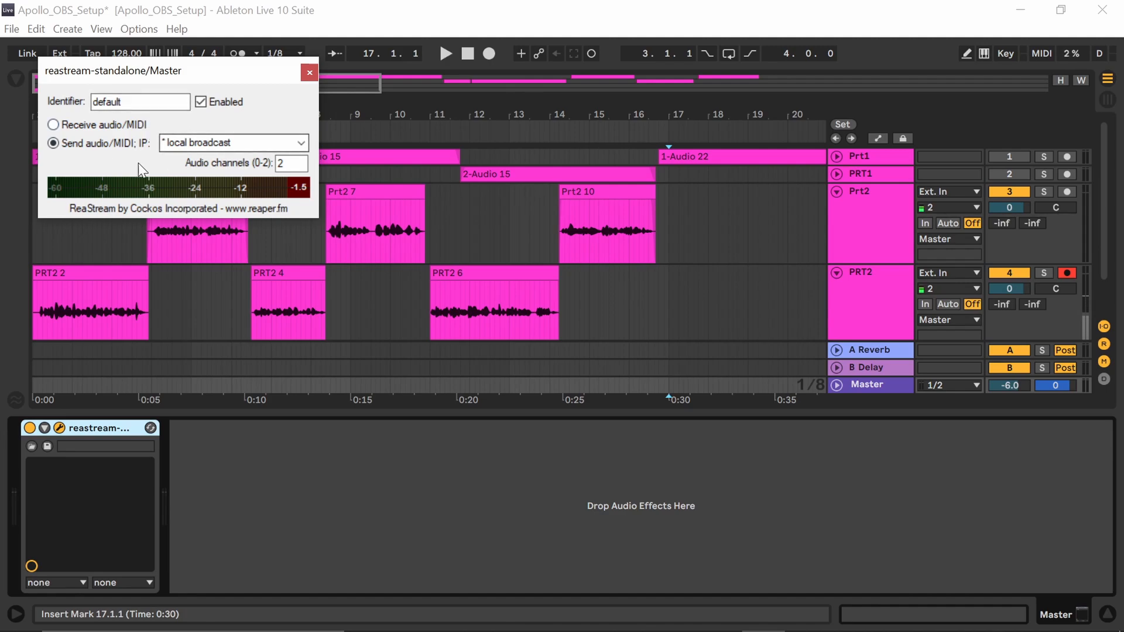
{"action": "left_click", "coordinate": [310, 73]}
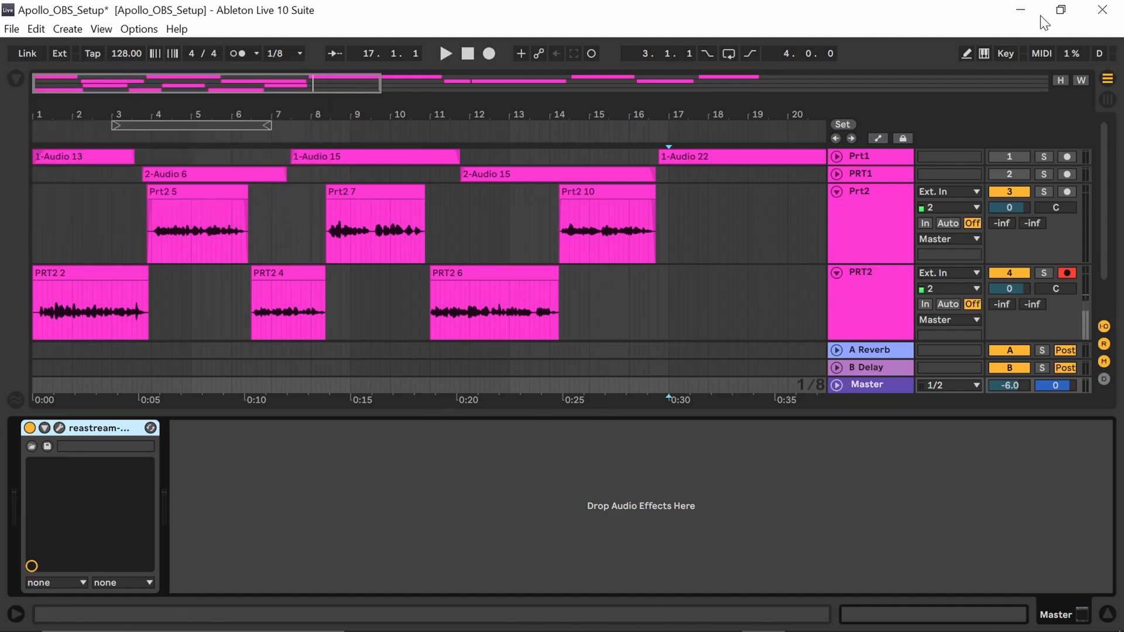
Return to OBS, select the Ableton Live source and hide Desktop Audio from the Audio Mixer.
{"action": "left_click", "coordinate": [1020, 9]}
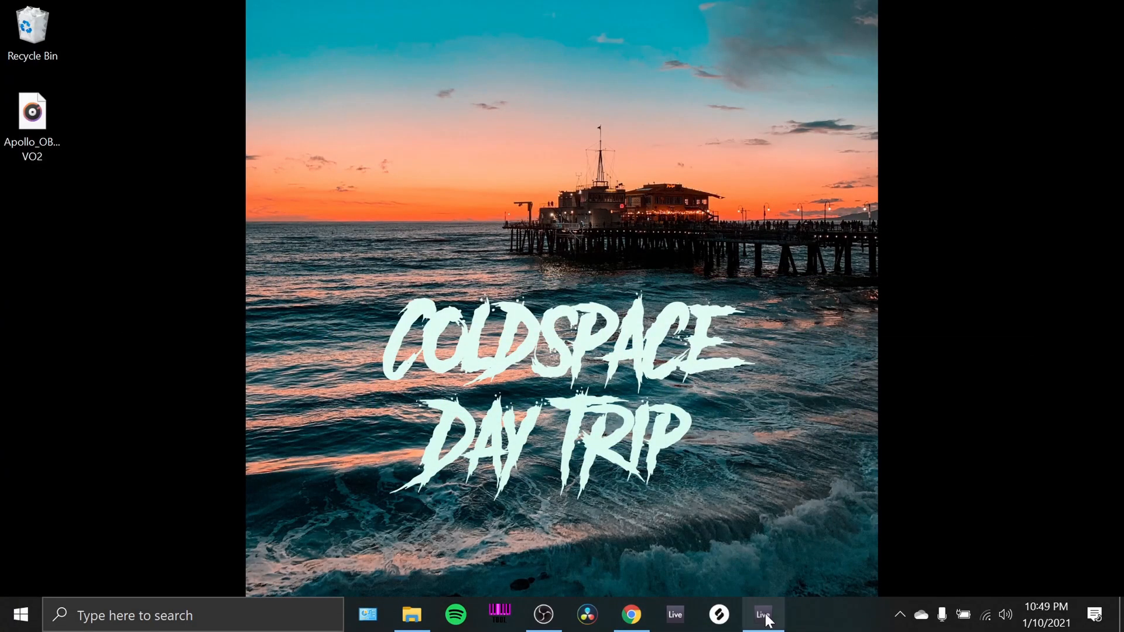
{"action": "left_click", "coordinate": [545, 615]}
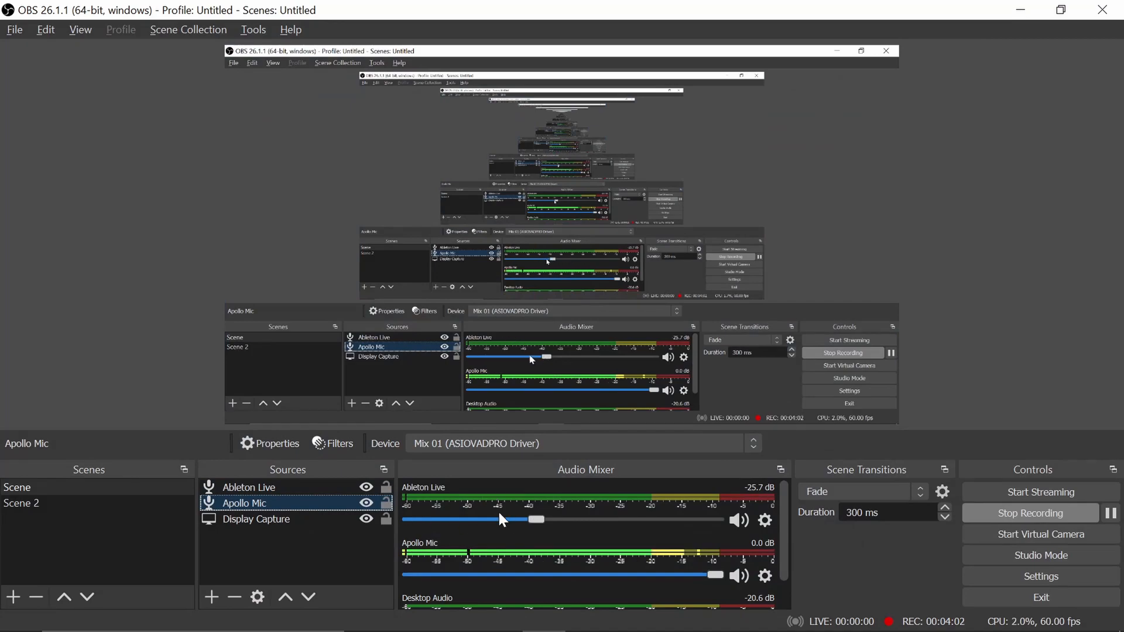
{"action": "left_click", "coordinate": [276, 487]}
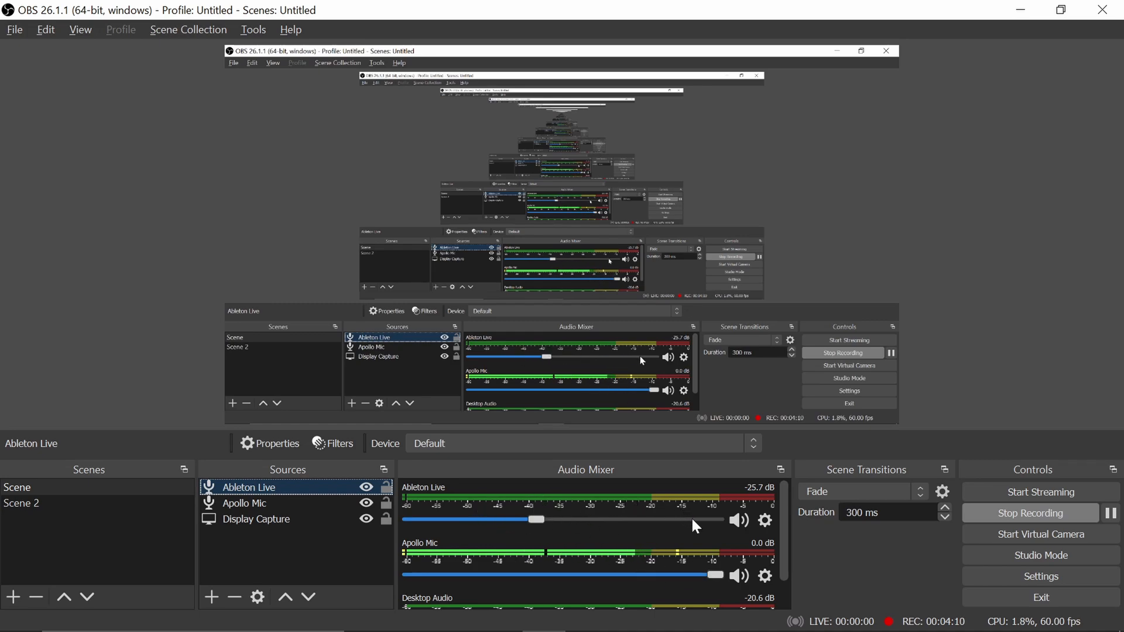
{"action": "scroll", "coordinate": [511, 521], "scroll_direction": "down", "scroll_amount": 2}
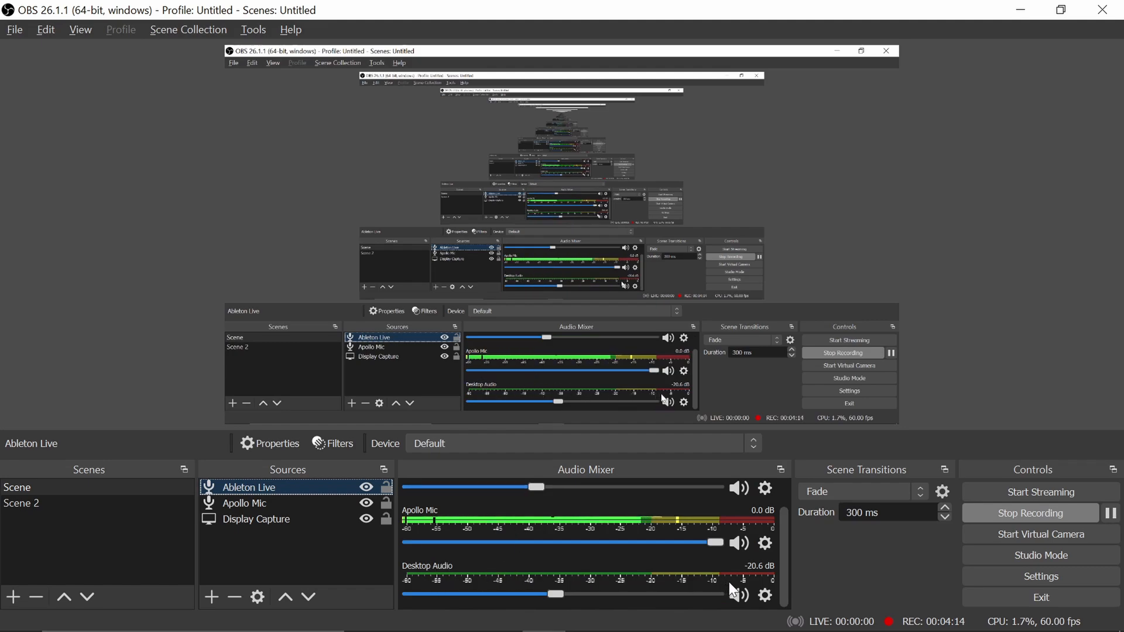
{"action": "left_click", "coordinate": [766, 597]}
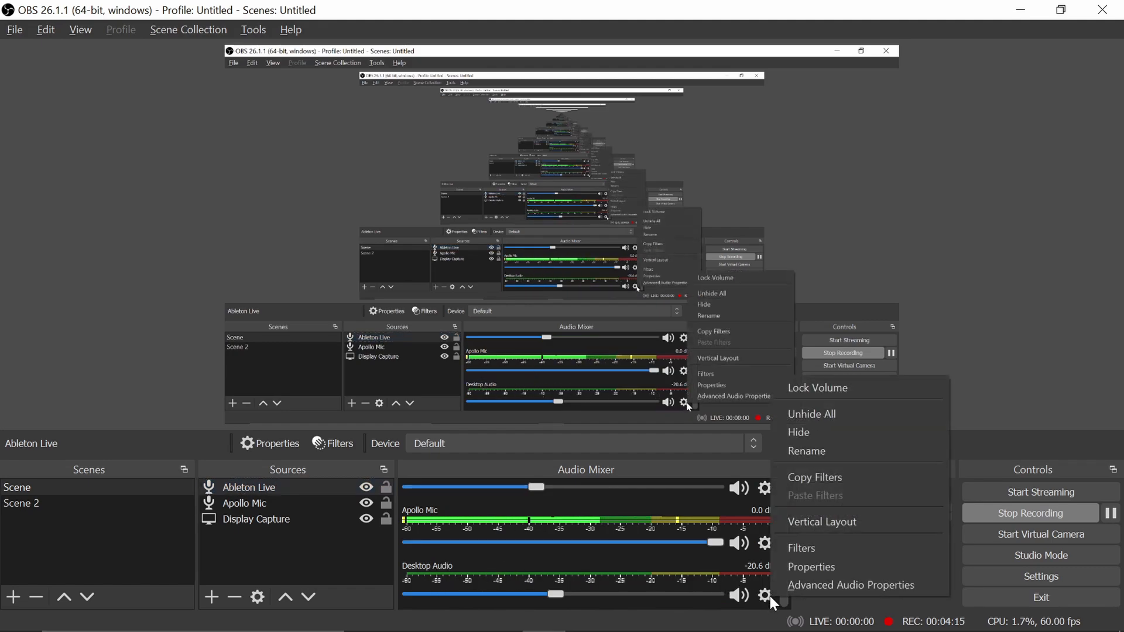
{"action": "left_click", "coordinate": [809, 438]}
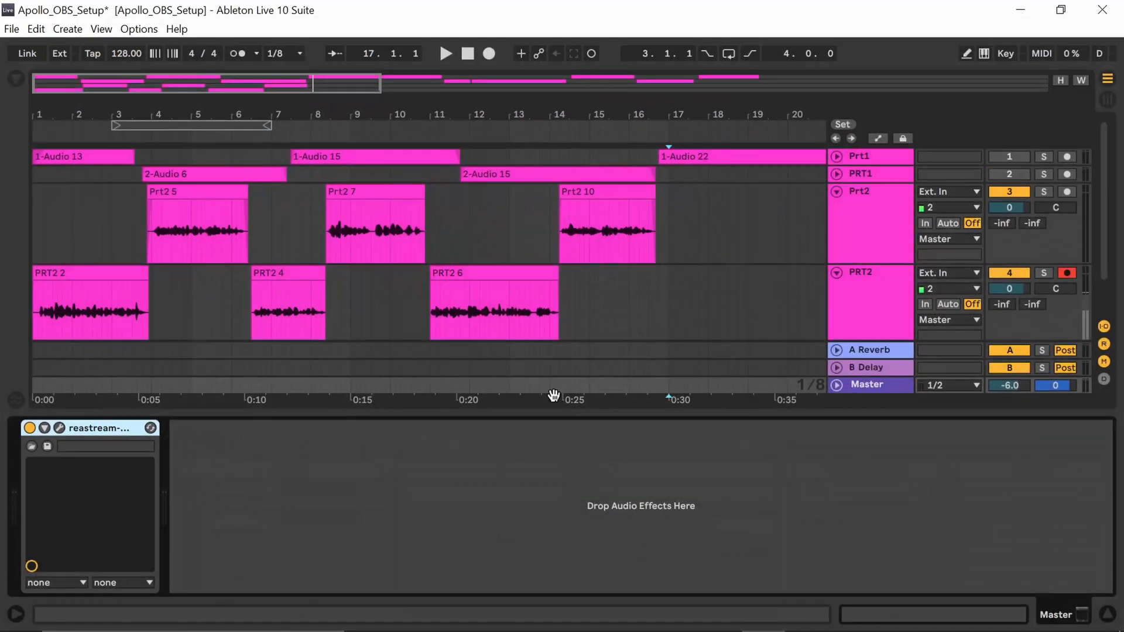
Return to the YouTube video "Apollo twin X crackling and Windows 10 fix" and view the comment thread from the newest notification.
{"action": "key", "text": "alt+Tab"}
{"action": "key", "text": "alt+Tab"}
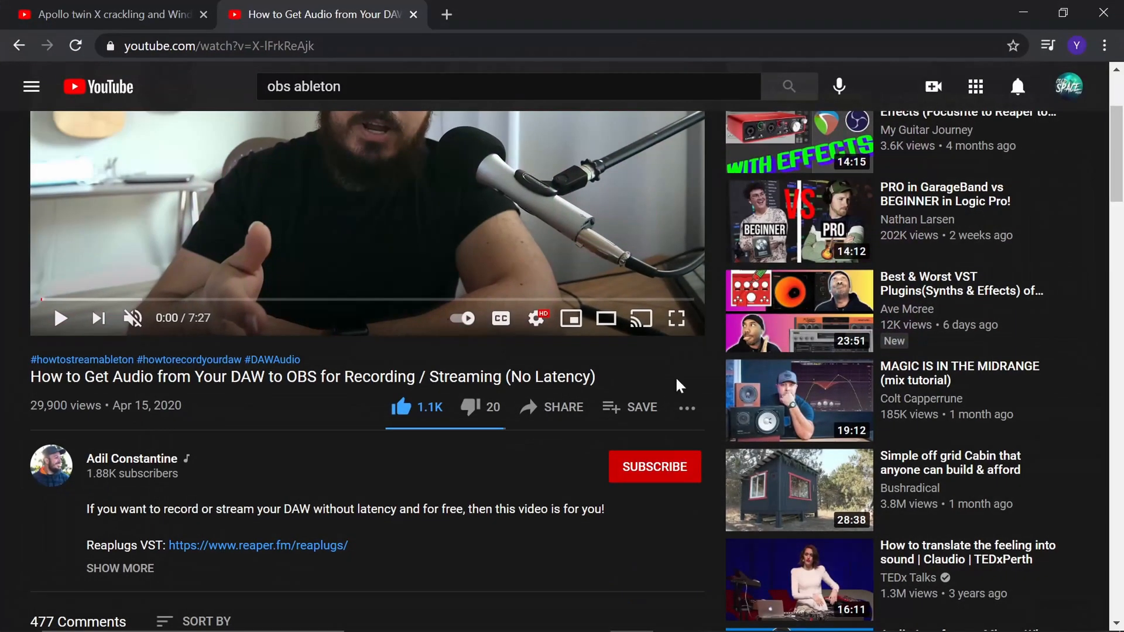
{"action": "left_click", "coordinate": [129, 15]}
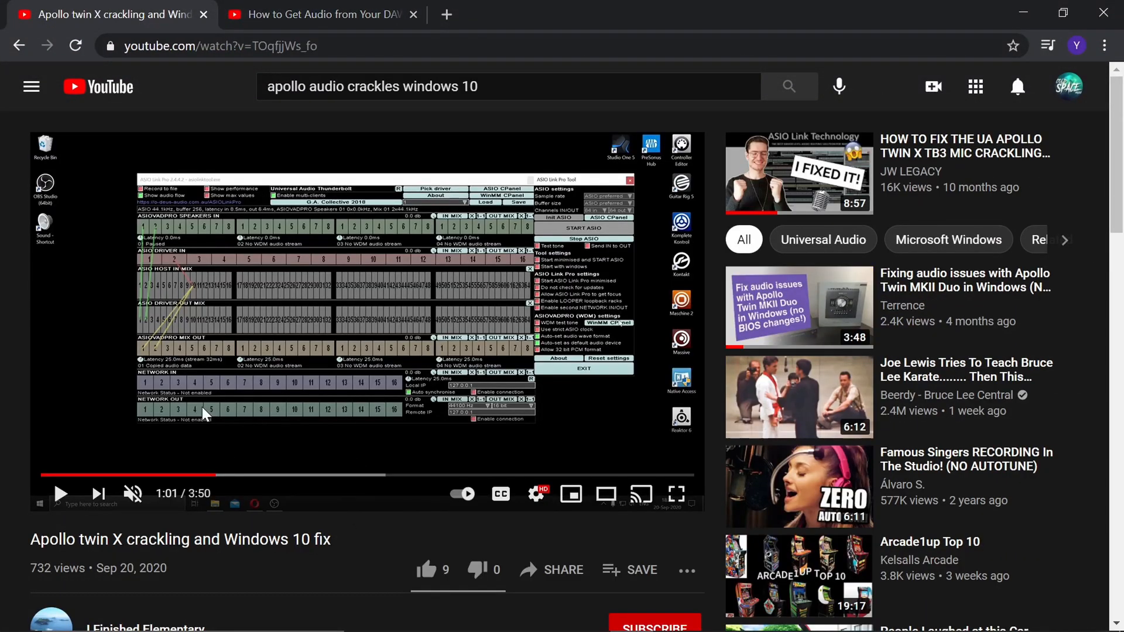
{"action": "scroll", "coordinate": [202, 406], "scroll_direction": "down", "scroll_amount": 5}
{"action": "scroll", "coordinate": [363, 459], "scroll_direction": "up", "scroll_amount": 5}
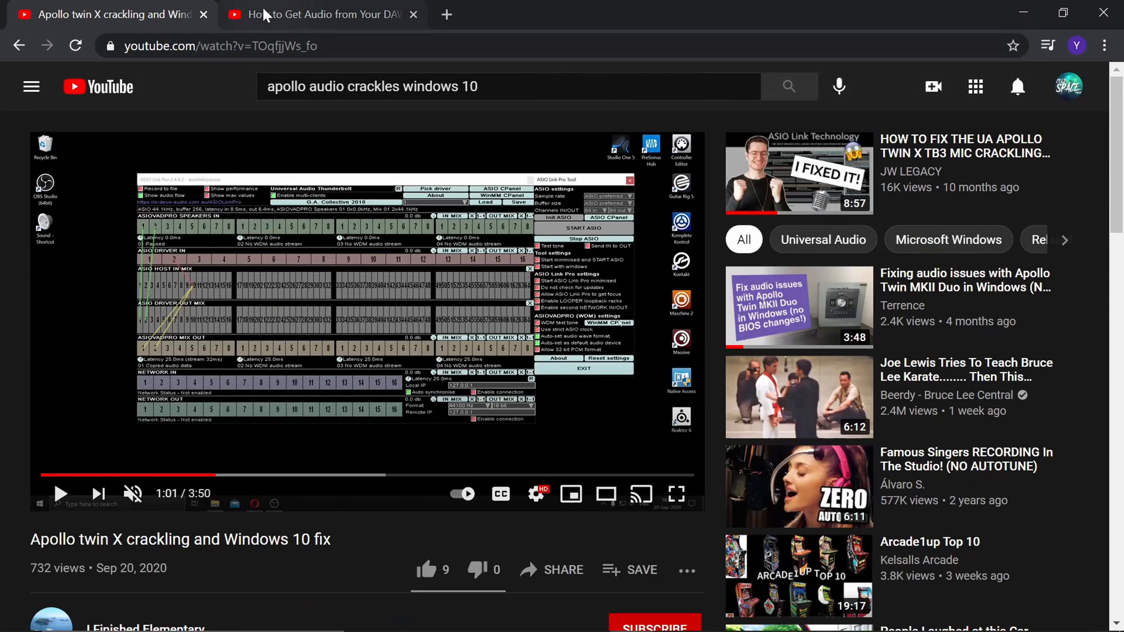
{"action": "left_click", "coordinate": [1018, 86]}
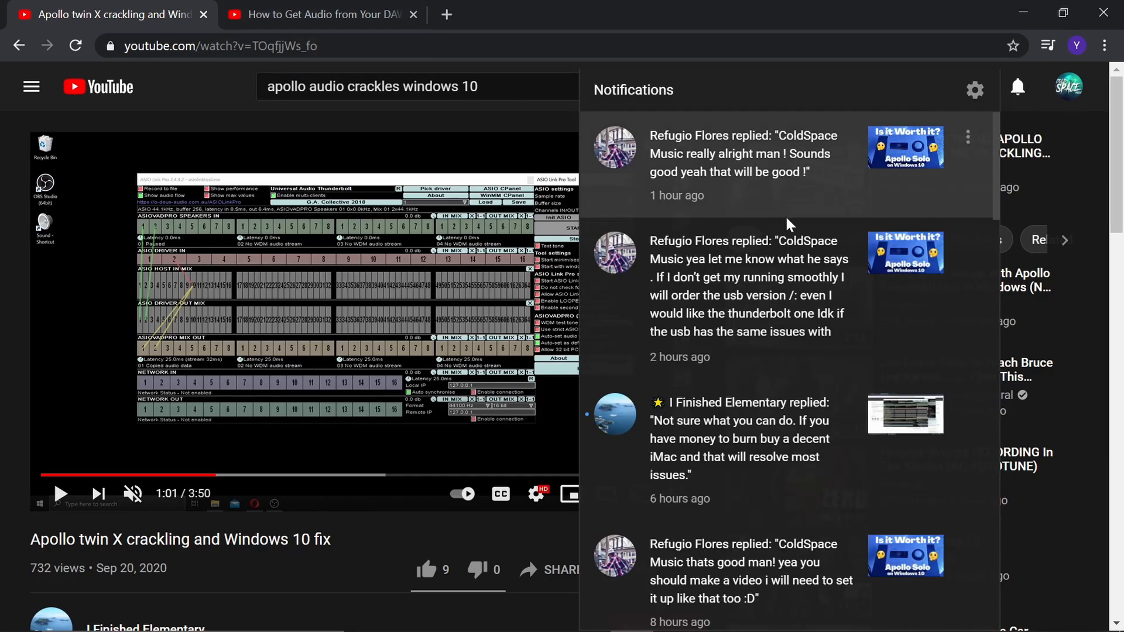
{"action": "left_click", "coordinate": [685, 148]}
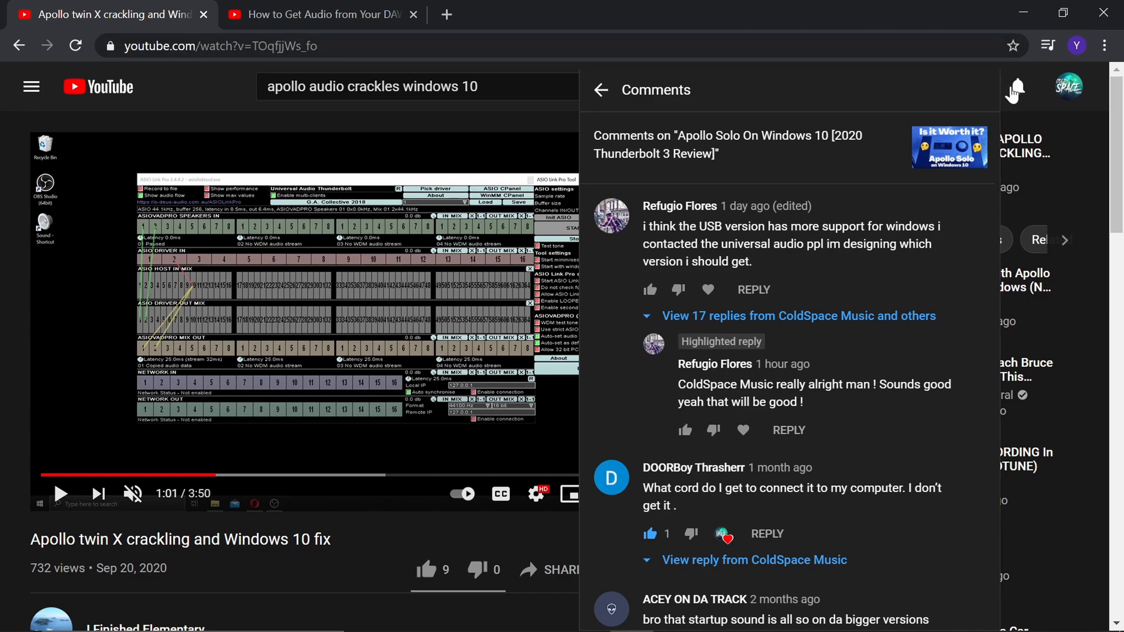
Open the signed-in account's YouTube channel page, look over its uploads, and return to OBS.
{"action": "left_click", "coordinate": [1070, 87]}
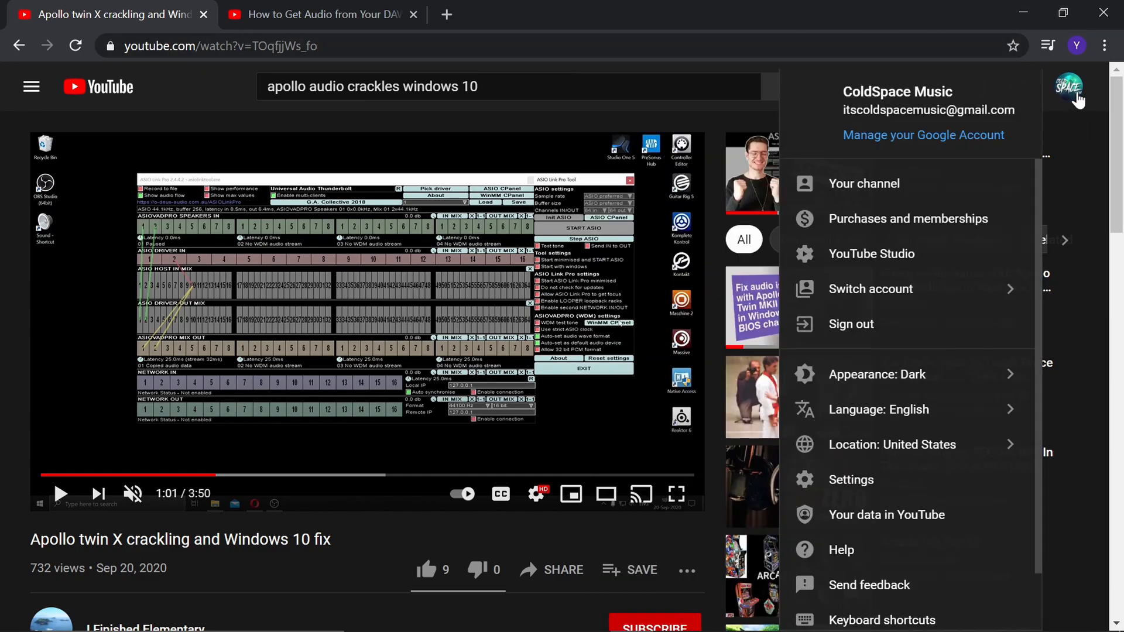
{"action": "left_click", "coordinate": [876, 199]}
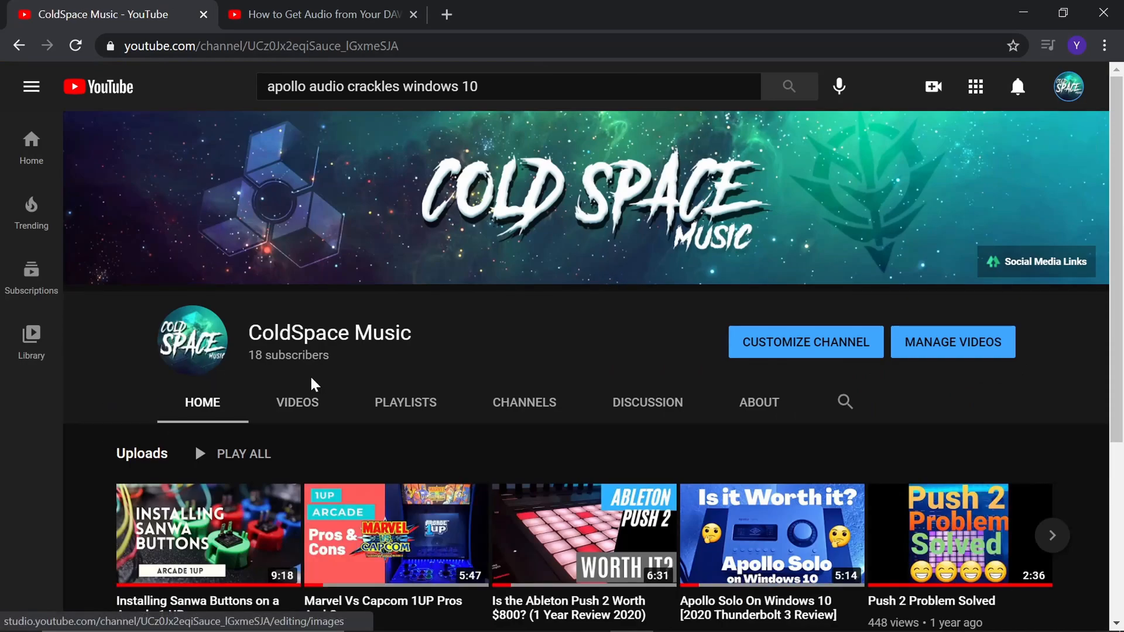
{"action": "scroll", "coordinate": [312, 385], "scroll_direction": "down", "scroll_amount": 5}
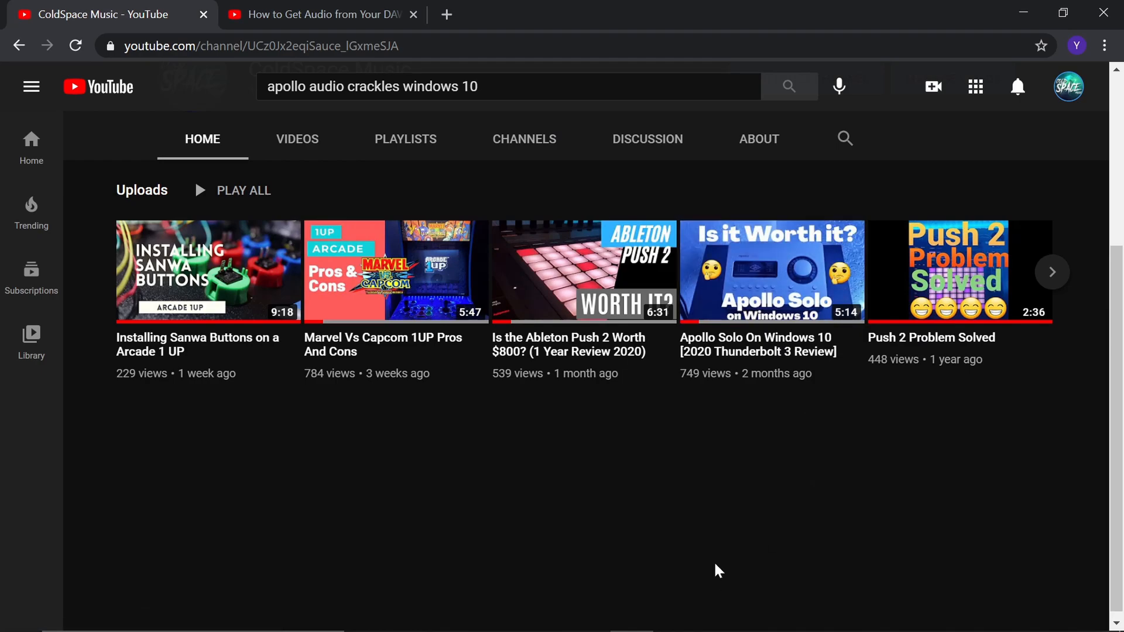
{"action": "left_click", "coordinate": [1027, 9]}
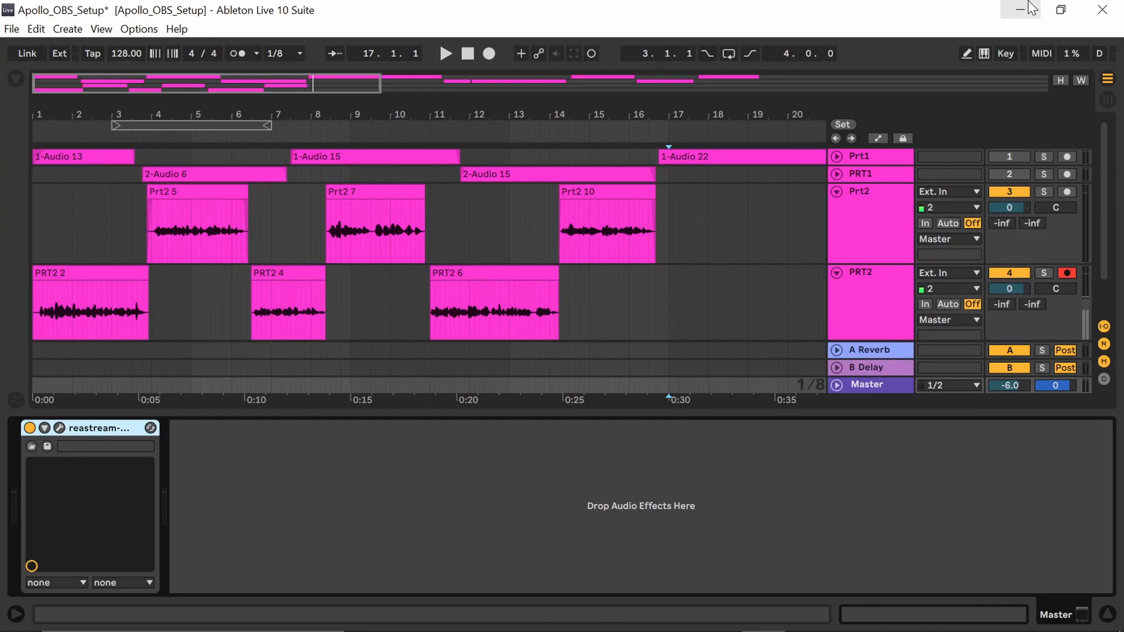
{"action": "left_click", "coordinate": [1026, 9]}
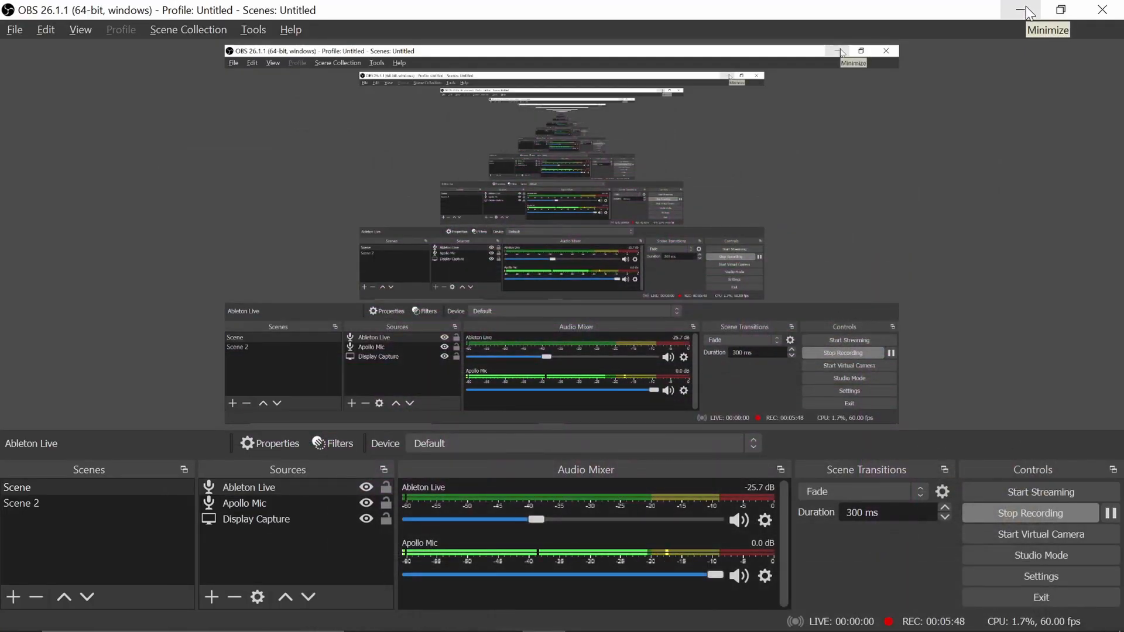